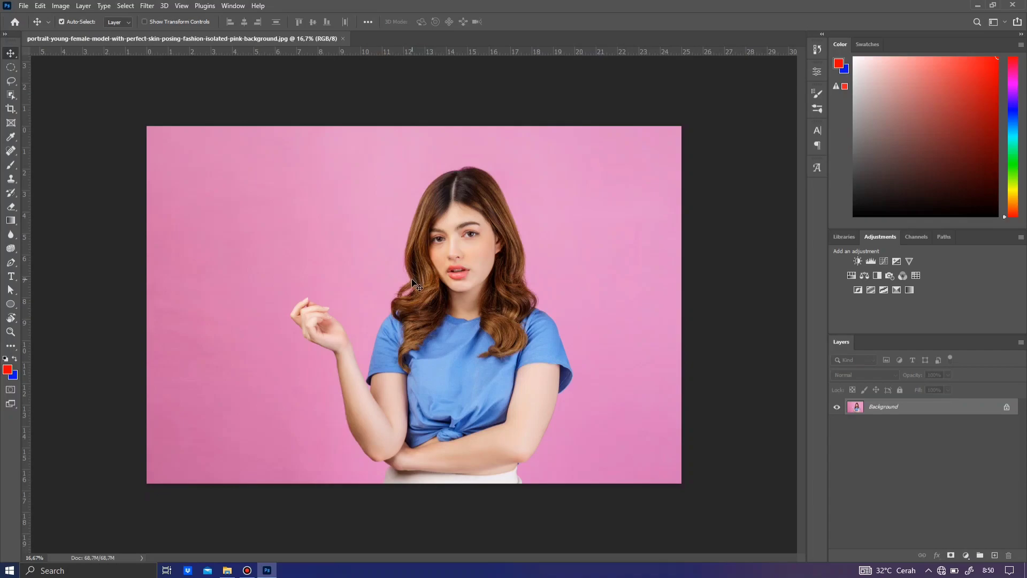
{"action": "scroll", "coordinate": [417, 278], "scroll_direction": "up", "scroll_amount": 2}
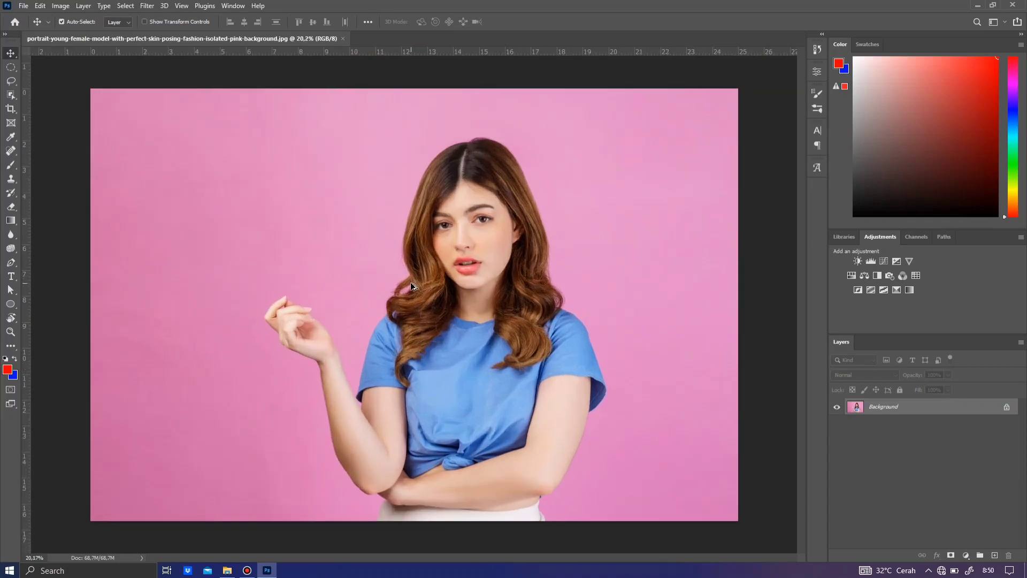
{"action": "scroll", "coordinate": [392, 301], "scroll_direction": "up", "scroll_amount": 1}
{"action": "left_click", "coordinate": [16, 97]}
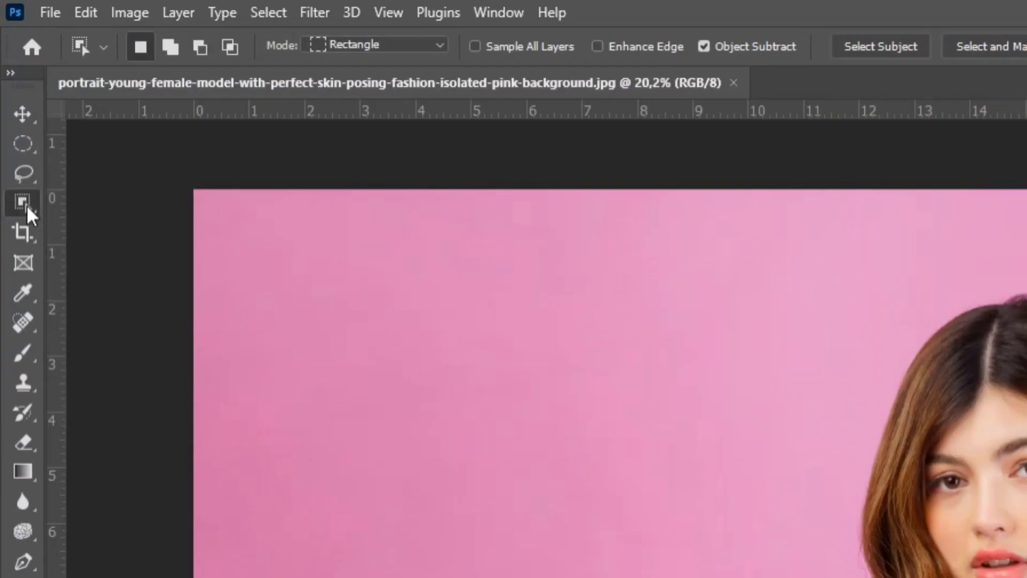
{"action": "right_click", "coordinate": [13, 95]}
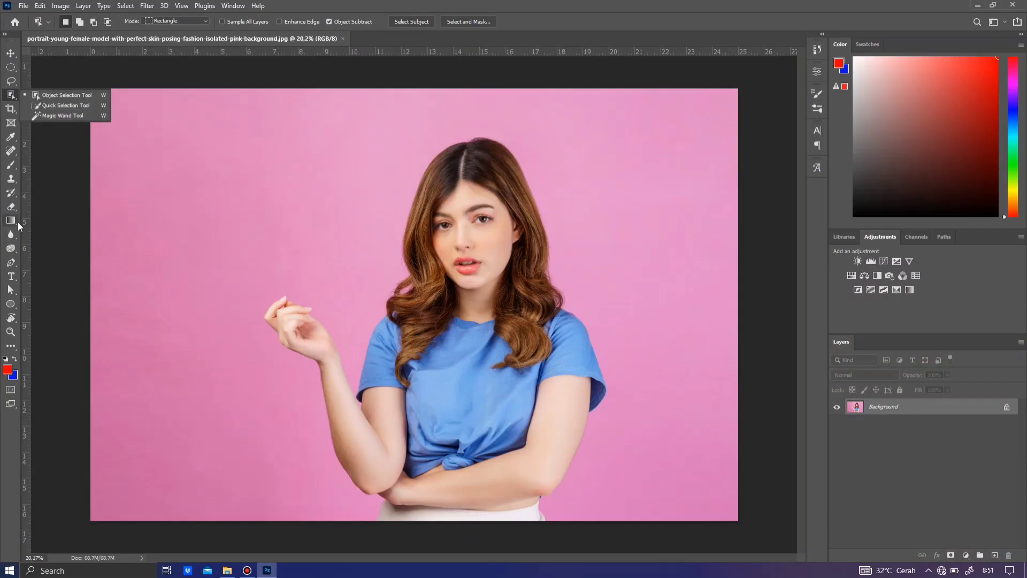
{"action": "right_click", "coordinate": [24, 565]}
{"action": "left_click", "coordinate": [11, 264]}
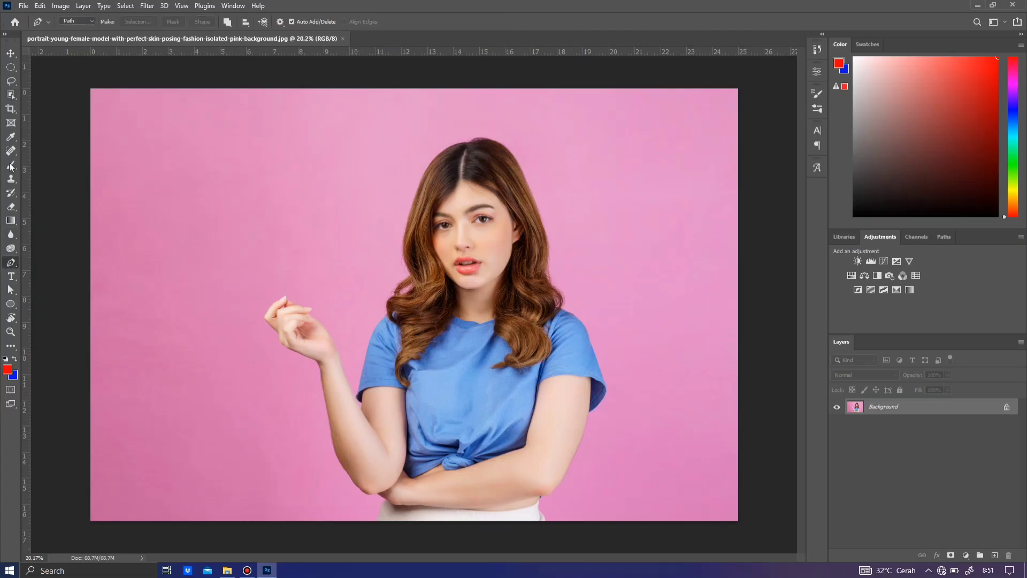
Select the woman with the Object Selection tool using a rectangle around her, and copy the selection to a new layer
{"action": "left_click", "coordinate": [14, 97]}
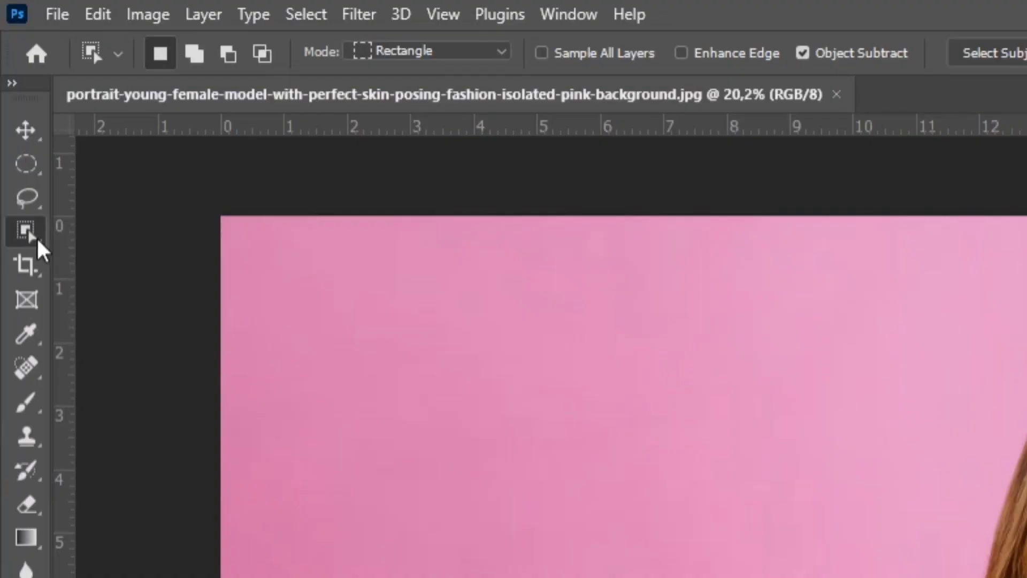
{"action": "right_click", "coordinate": [32, 239]}
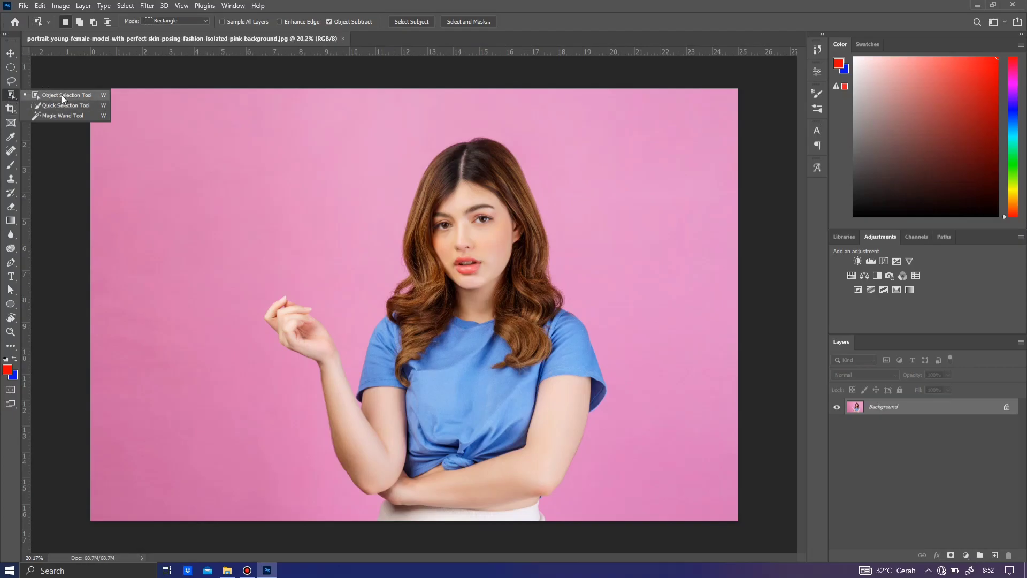
{"action": "left_click", "coordinate": [81, 95]}
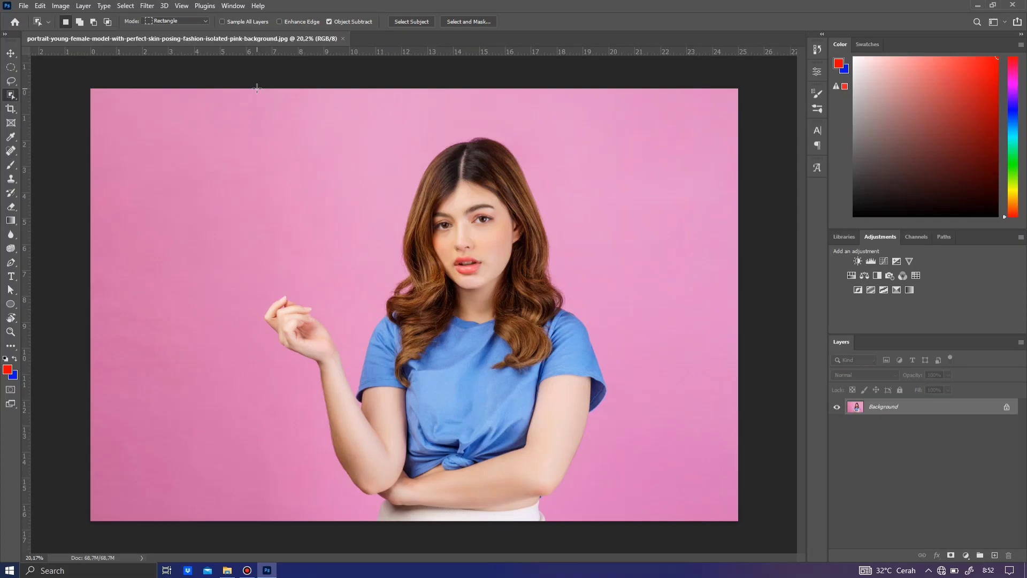
{"action": "left_click_drag", "start_coordinate": [262, 95], "coordinate": [619, 528]}
{"action": "key", "text": "ctrl+j"}
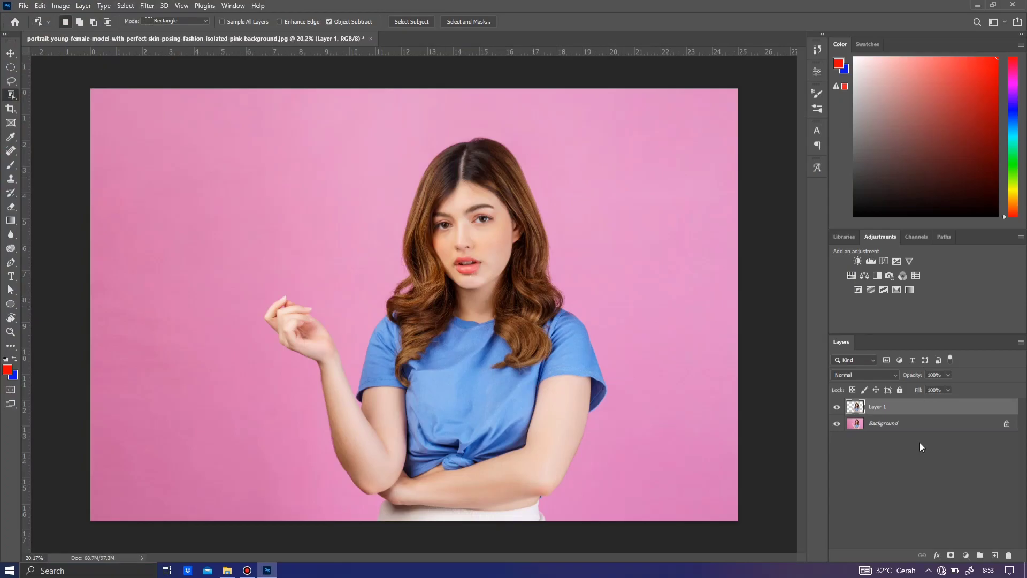
Toggle the Background layer's visibility off and on to check the cutout of the woman, leaving the background shown
{"action": "left_click", "coordinate": [837, 424]}
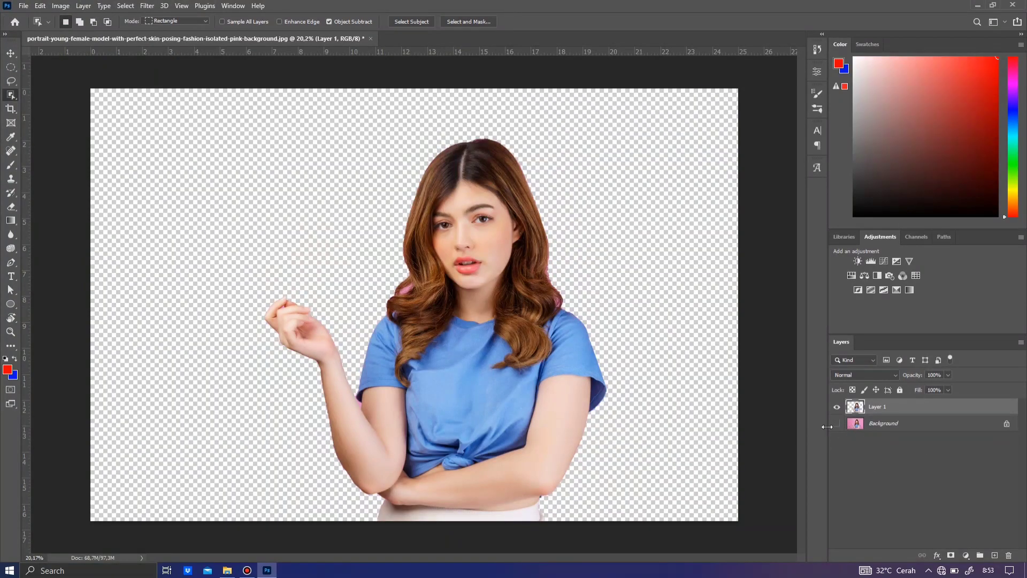
{"action": "left_click", "coordinate": [837, 424]}
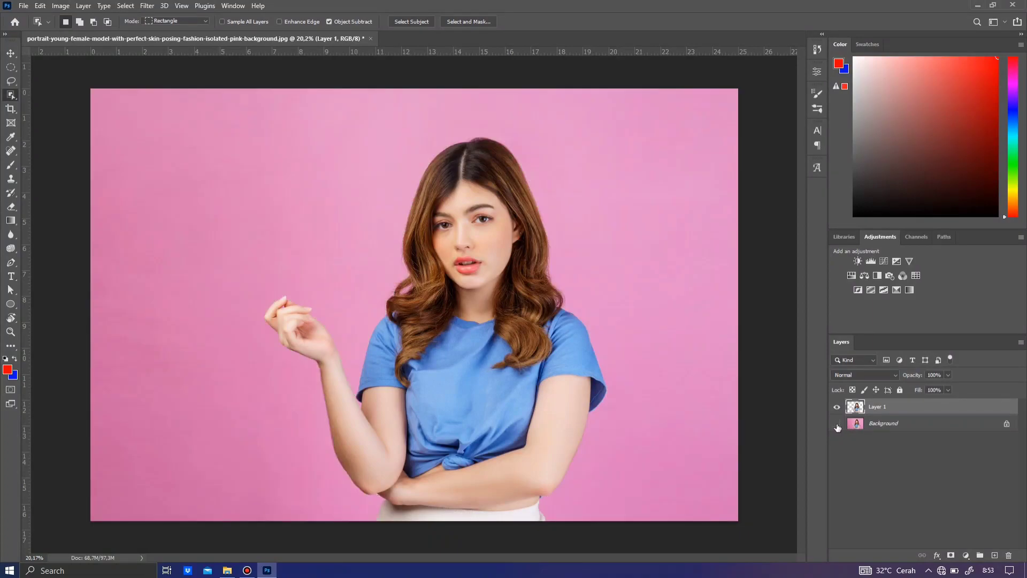
{"action": "left_click", "coordinate": [838, 424]}
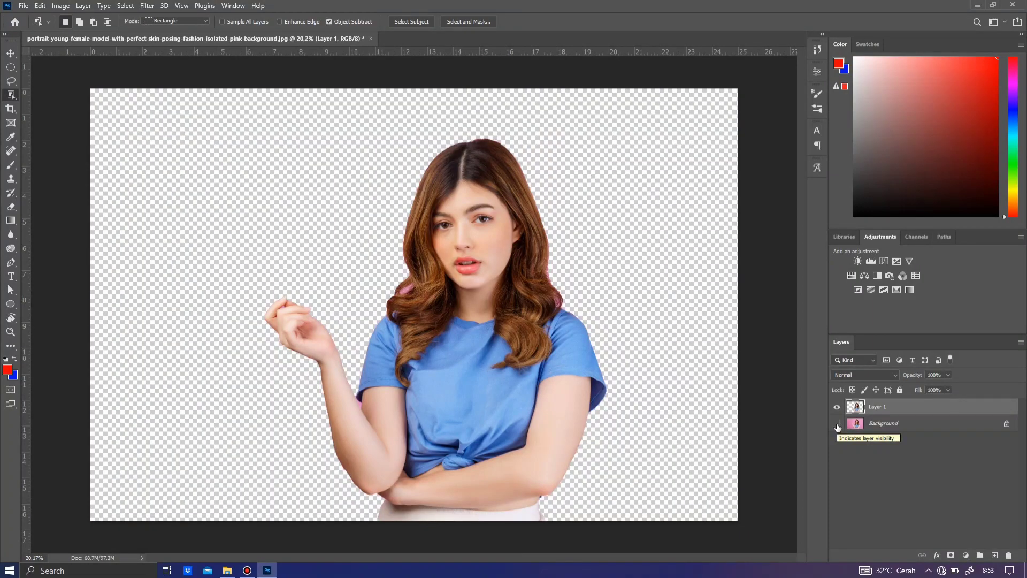
{"action": "left_click", "coordinate": [838, 425]}
{"action": "left_click", "coordinate": [838, 425]}
{"action": "left_click", "coordinate": [838, 425]}
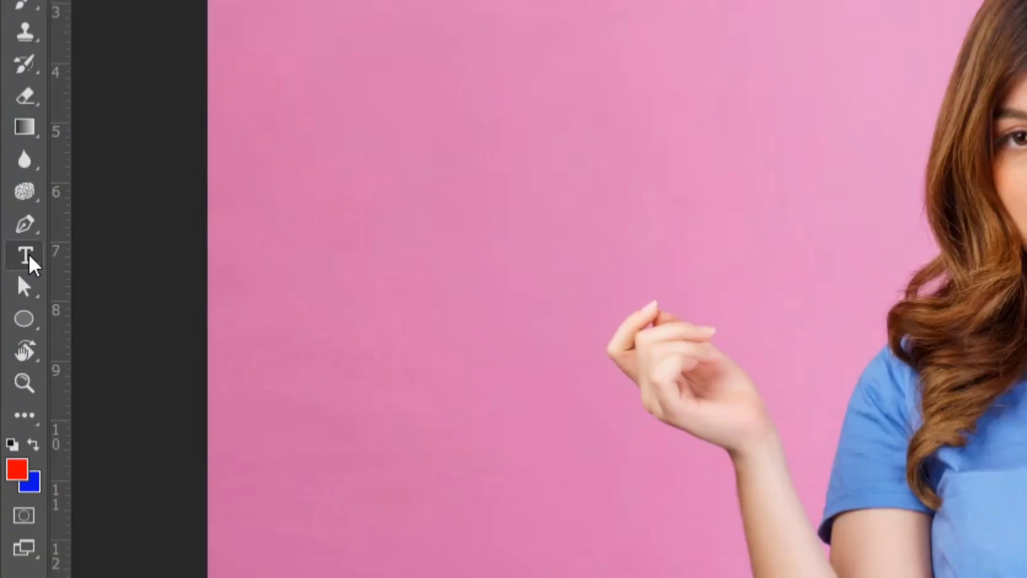
Add the horizontal text "TERSERAH" in place of the placeholder text, over the photo beside the woman
{"action": "left_click", "coordinate": [28, 254]}
{"action": "right_click", "coordinate": [27, 256]}
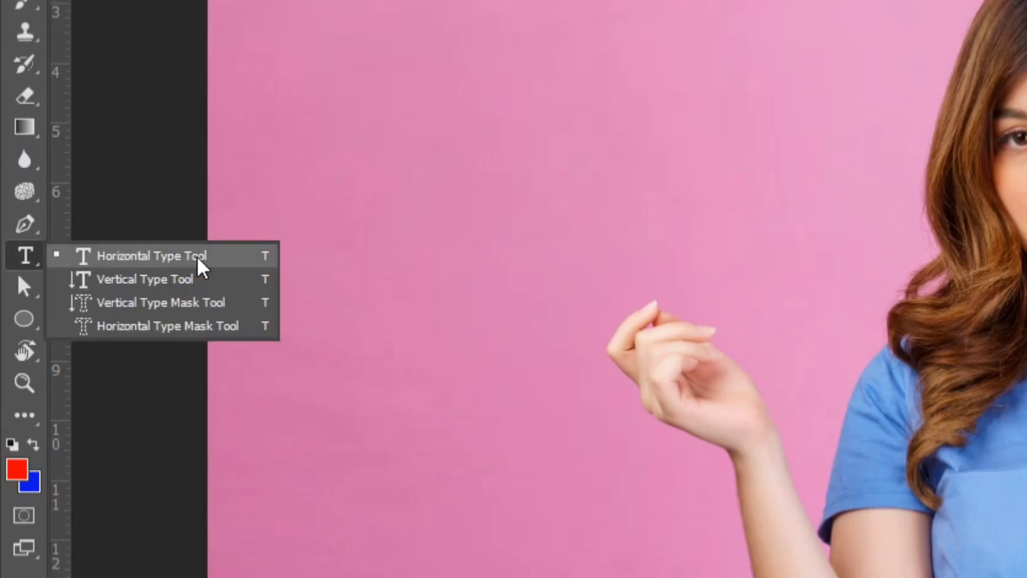
{"action": "left_click", "coordinate": [198, 256]}
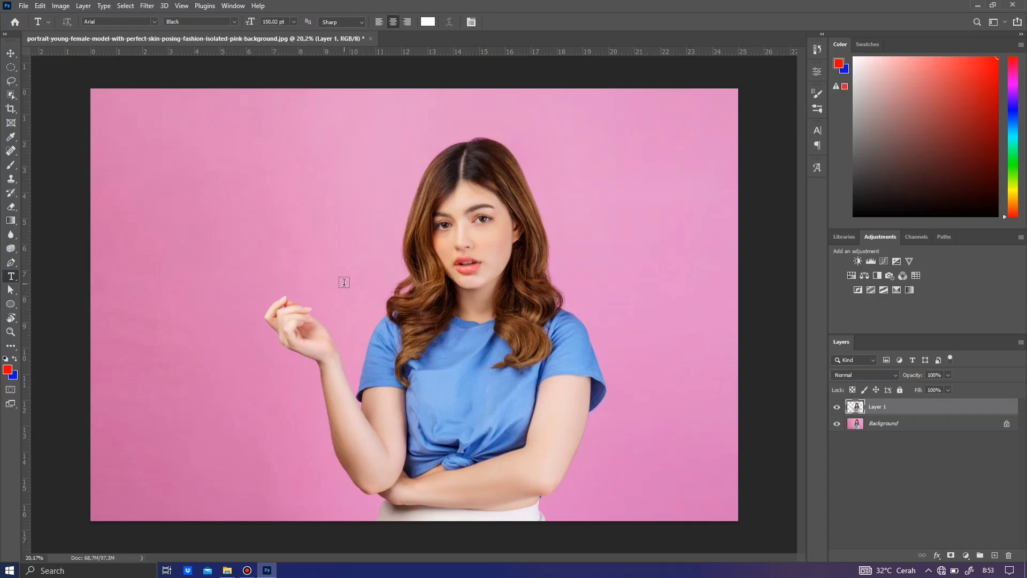
{"action": "left_click", "coordinate": [355, 282]}
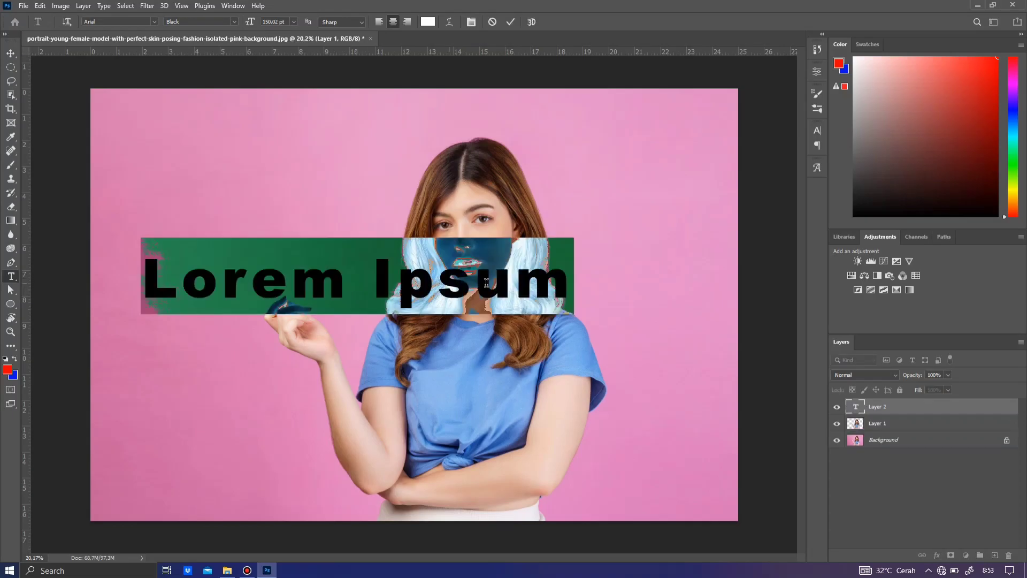
{"action": "left_click", "coordinate": [553, 284]}
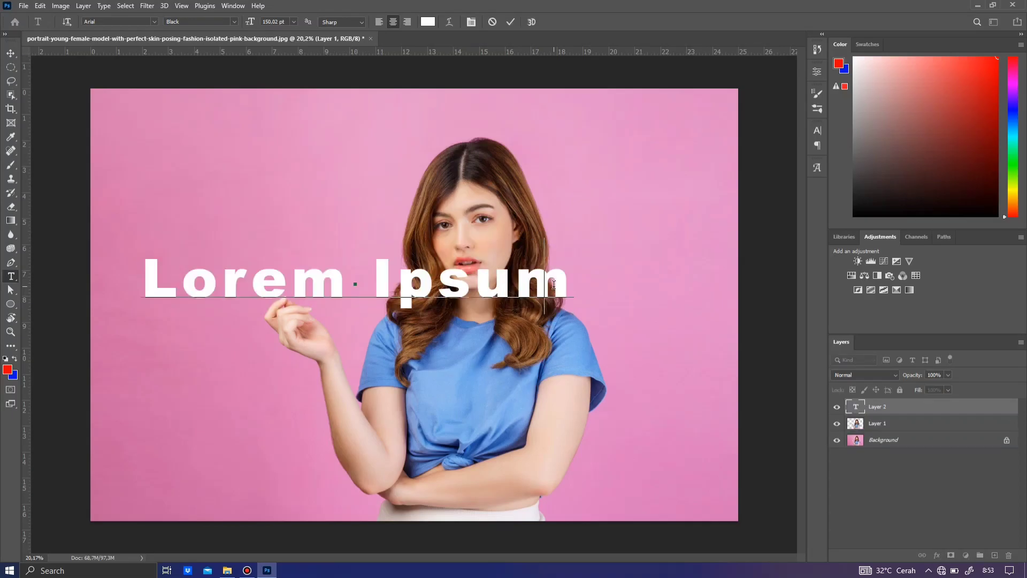
{"action": "key", "text": "BackSpace"}
{"action": "key", "text": "BackSpace"}
{"action": "key", "text": "BackSpace"}
{"action": "key", "text": "BackSpace"}
{"action": "key", "text": "BackSpace"}
{"action": "key", "text": "BackSpace"}
{"action": "key", "text": "BackSpace"}
{"action": "key", "text": "BackSpace"}
{"action": "key", "text": "BackSpace"}
{"action": "key", "text": "BackSpace"}
{"action": "key", "text": "BackSpace"}
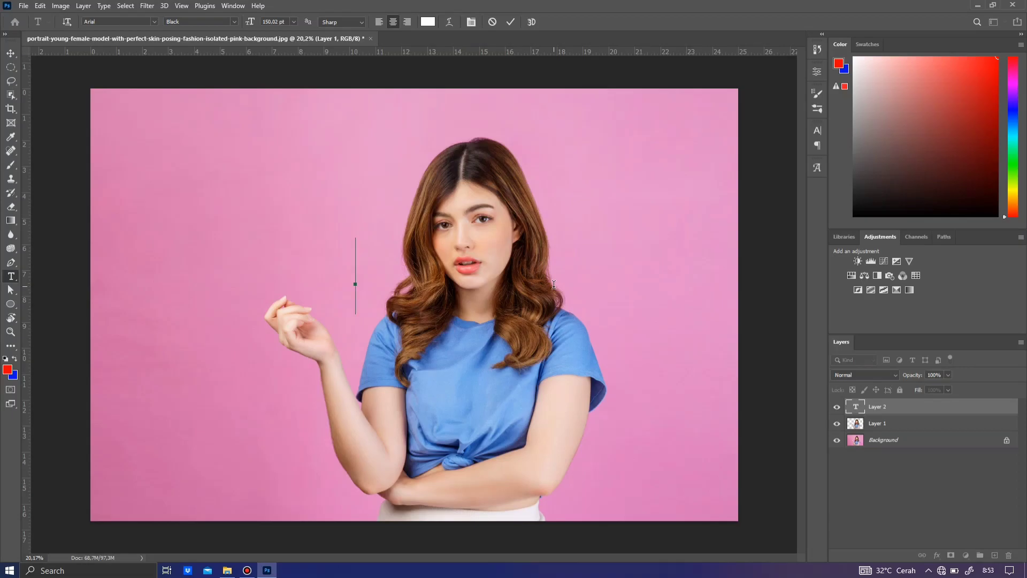
{"action": "key", "text": "Caps_Lock"}
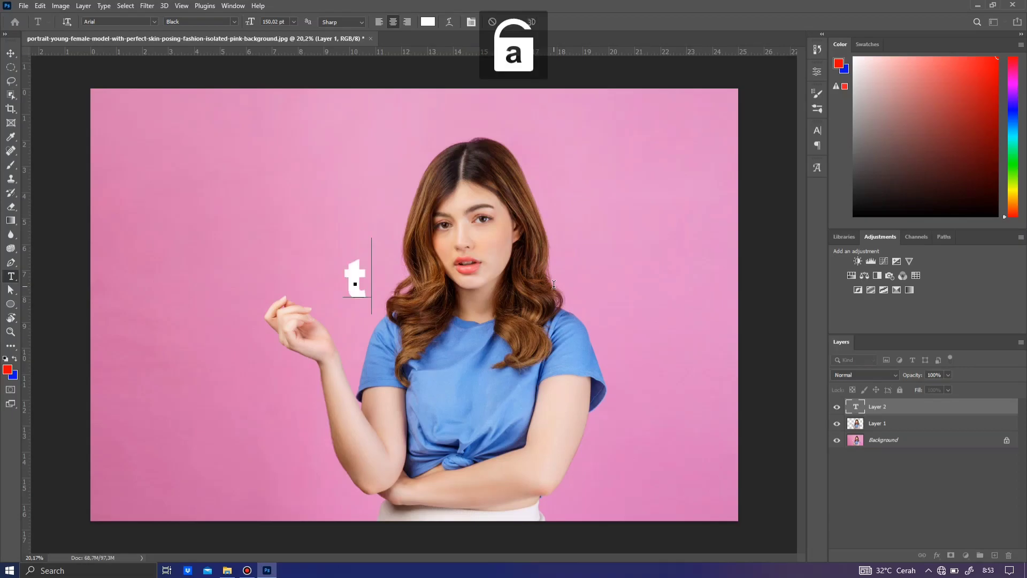
{"action": "key", "text": "Caps_Lock"}
{"action": "type", "text": "TER"}
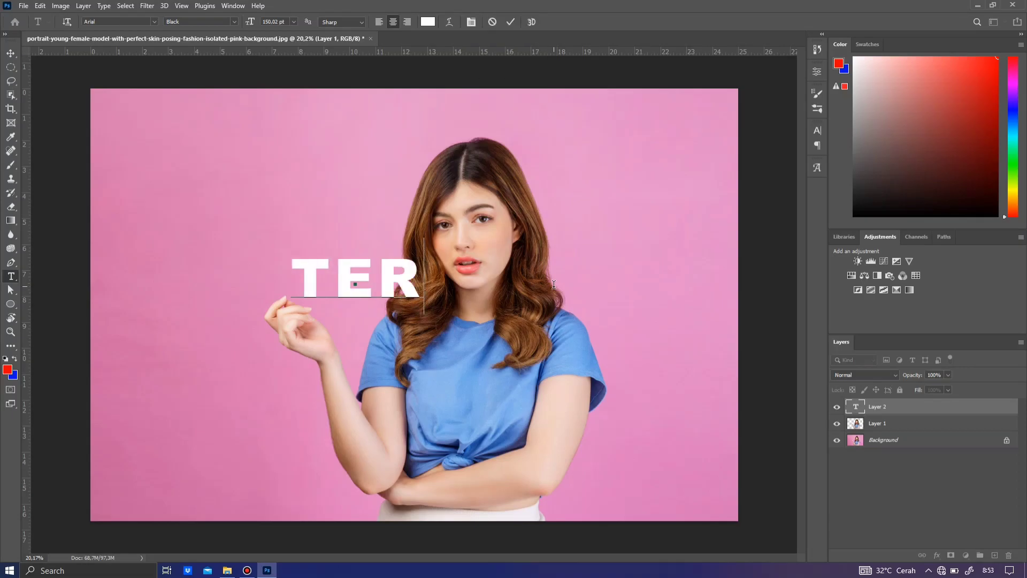
{"action": "type", "text": "SERA"}
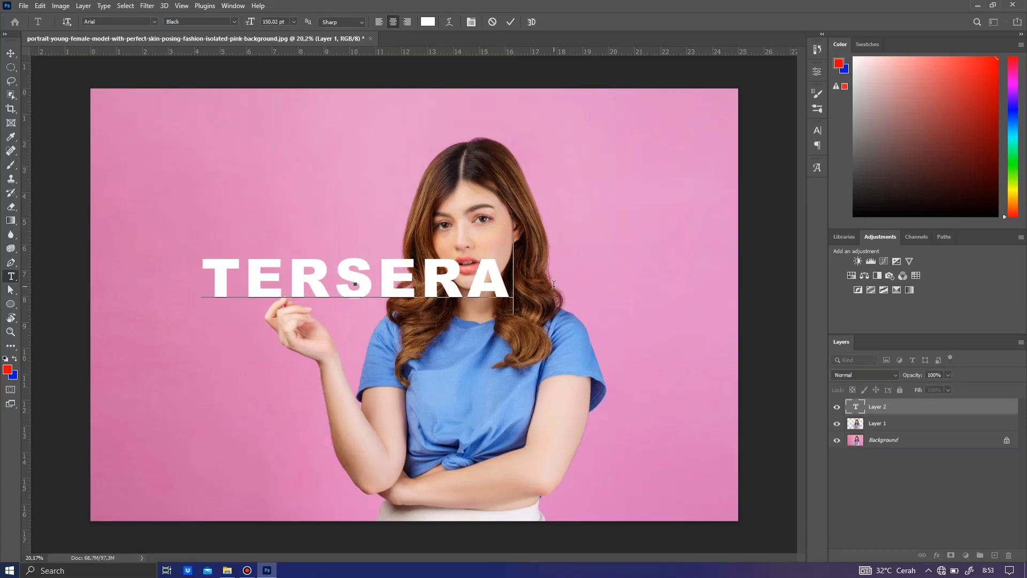
{"action": "type", "text": "H"}
{"action": "left_click", "coordinate": [9, 54]}
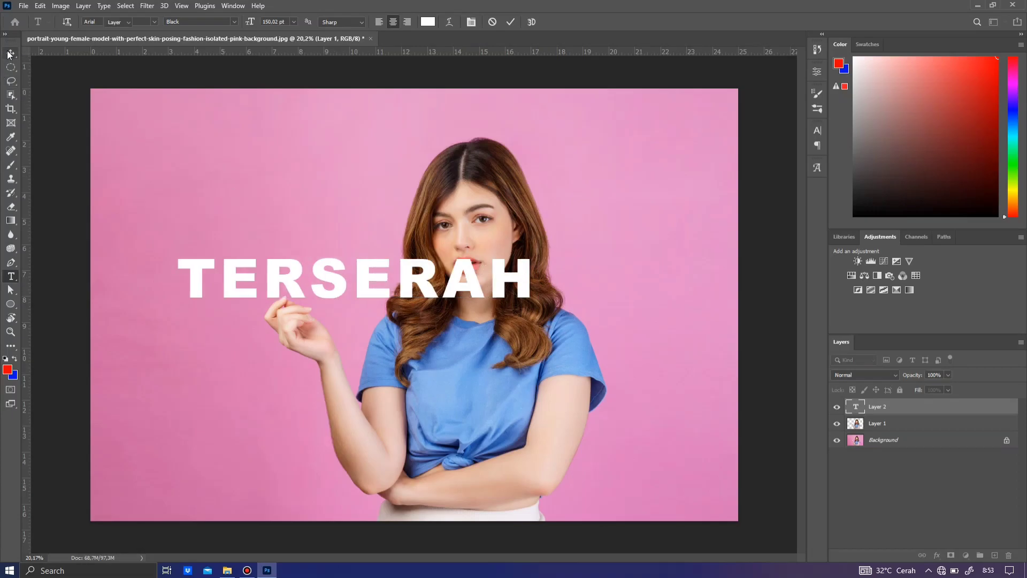
Enlarge the TERSERAH text to about 165% and position it across the woman's chest, spanning most of the photo's width
{"action": "left_click_drag", "start_coordinate": [361, 280], "coordinate": [450, 308]}
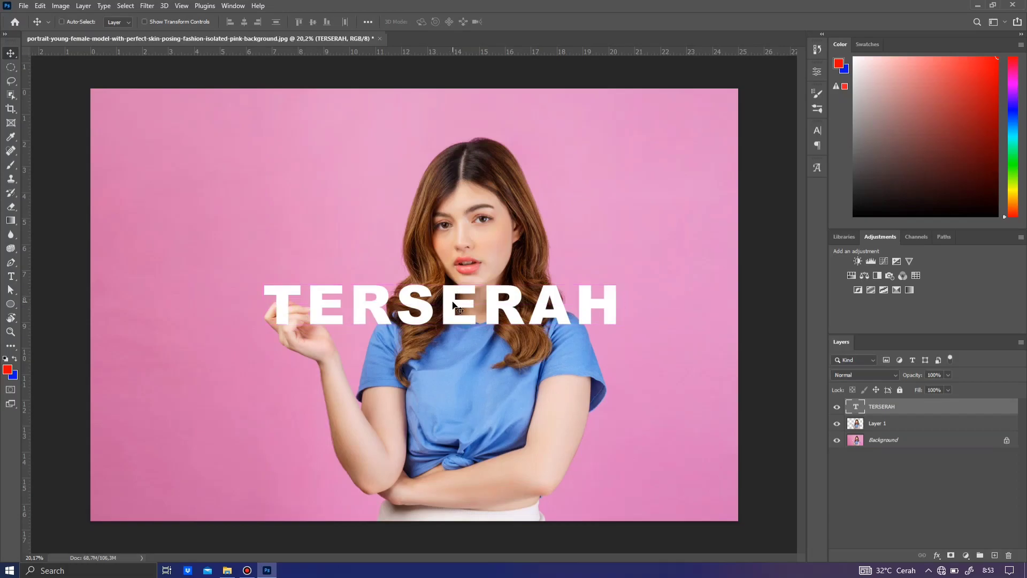
{"action": "key", "text": "ctrl+t"}
{"action": "left_click_drag", "start_coordinate": [623, 339], "coordinate": [739, 425]}
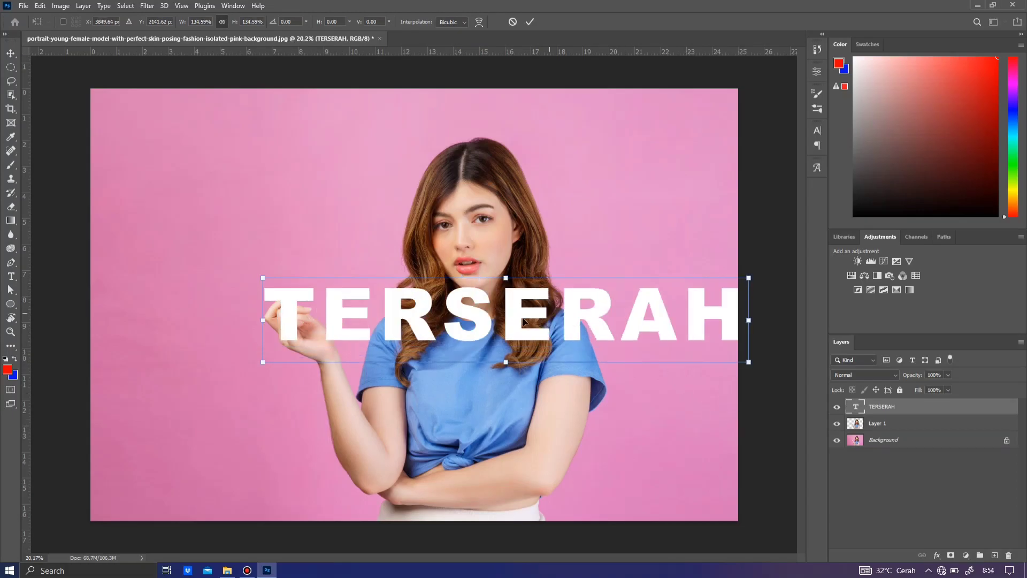
{"action": "left_click_drag", "start_coordinate": [499, 327], "coordinate": [388, 323]}
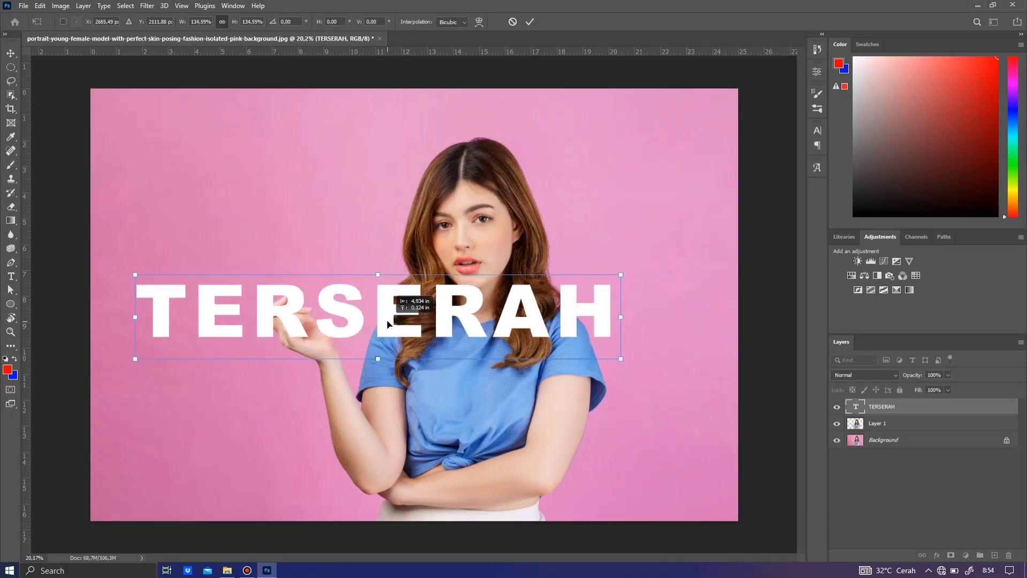
{"action": "left_click_drag", "start_coordinate": [651, 381], "coordinate": [714, 409]}
{"action": "mouse_move", "coordinate": [440, 322]}
{"action": "left_mouse_down"}
{"action": "mouse_move", "coordinate": [437, 350]}
{"action": "mouse_move", "coordinate": [450, 329]}
{"action": "left_mouse_up"}
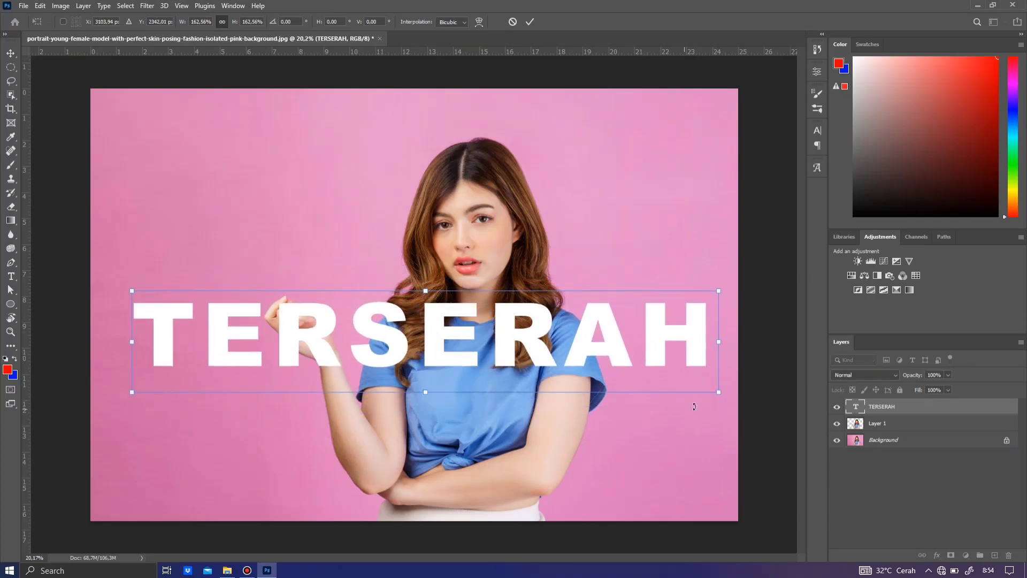
{"action": "left_click_drag", "start_coordinate": [726, 393], "coordinate": [729, 394]}
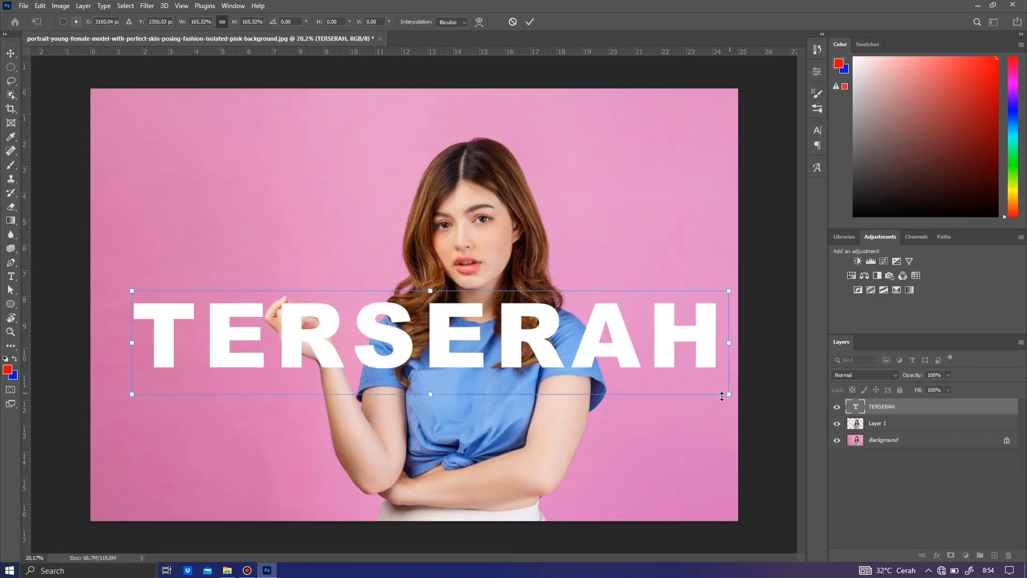
{"action": "mouse_move", "coordinate": [443, 339]}
{"action": "left_mouse_down"}
{"action": "mouse_move", "coordinate": [436, 327]}
{"action": "mouse_move", "coordinate": [436, 341]}
{"action": "left_mouse_up"}
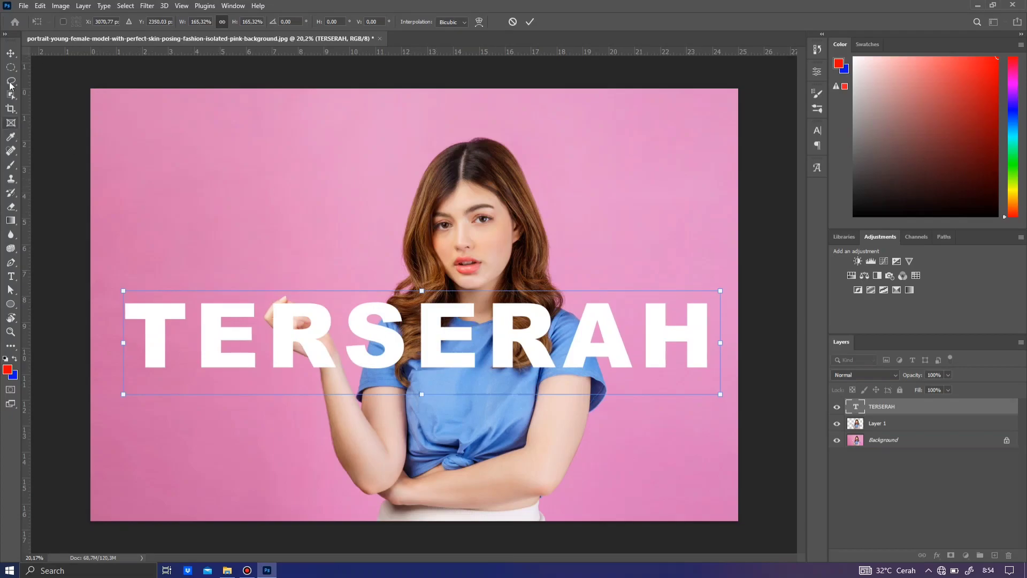
{"action": "left_click", "coordinate": [10, 53]}
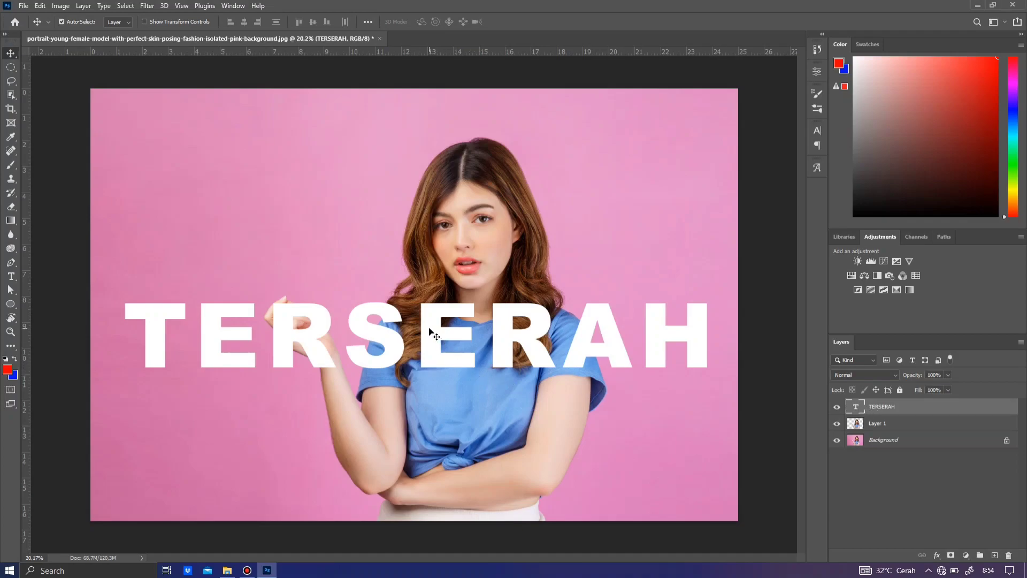
Duplicate the TERSERAH text layer and move the original text layer beneath Layer 1, just above the Background
{"action": "key", "text": "ctrl+j"}
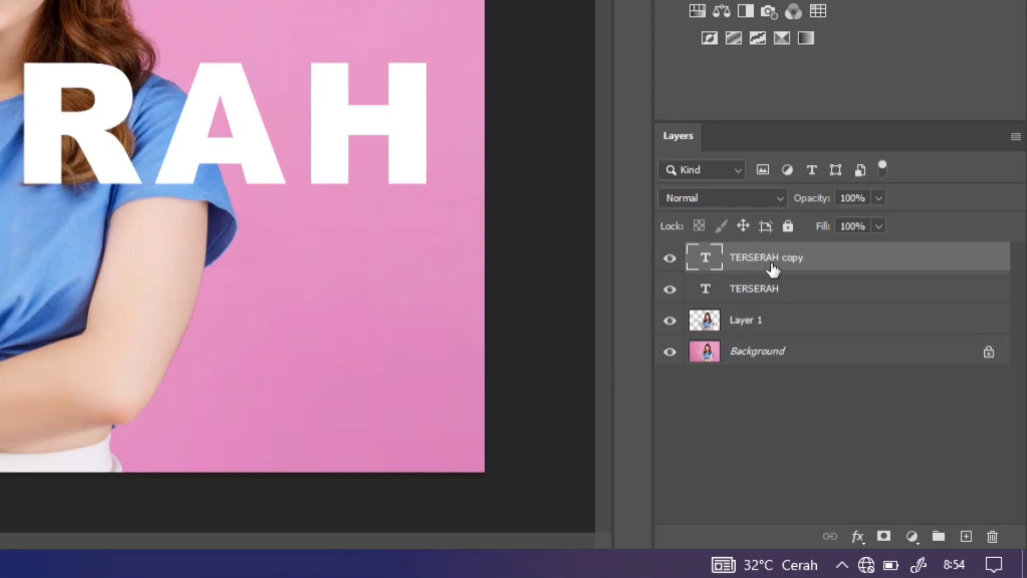
{"action": "left_click", "coordinate": [760, 293]}
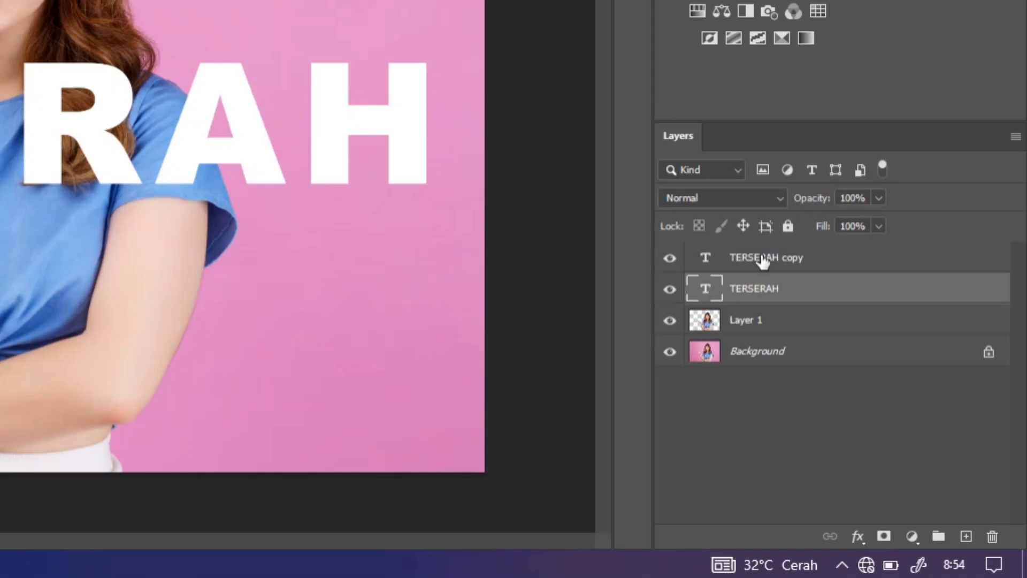
{"action": "left_click", "coordinate": [762, 260]}
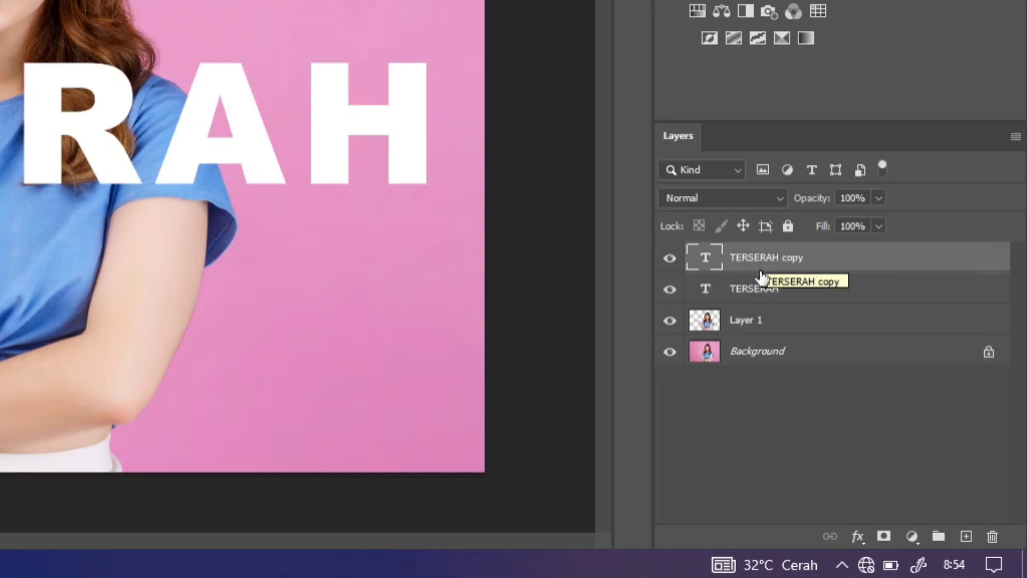
{"action": "left_click", "coordinate": [754, 298]}
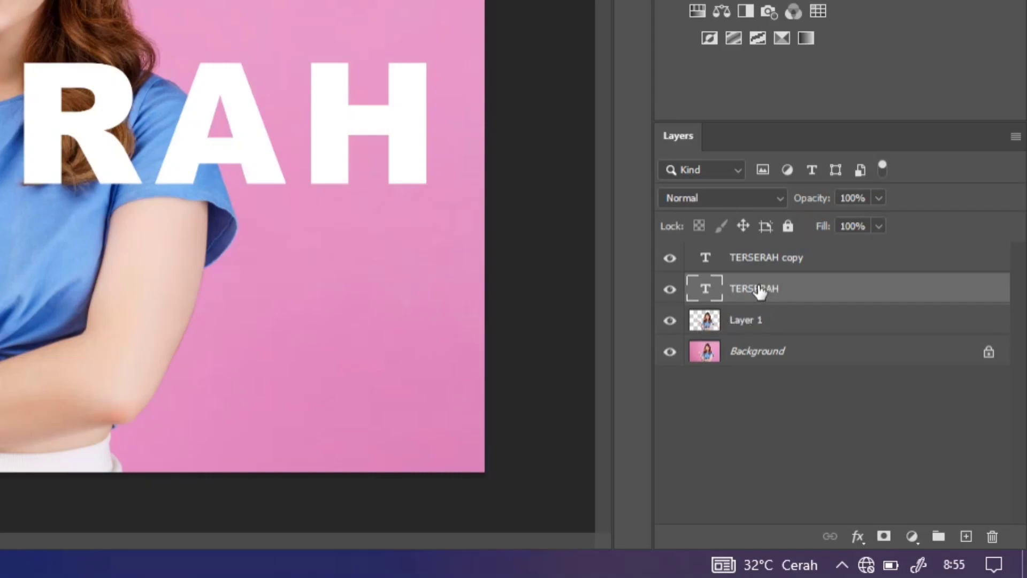
{"action": "left_click_drag", "start_coordinate": [764, 294], "coordinate": [756, 338]}
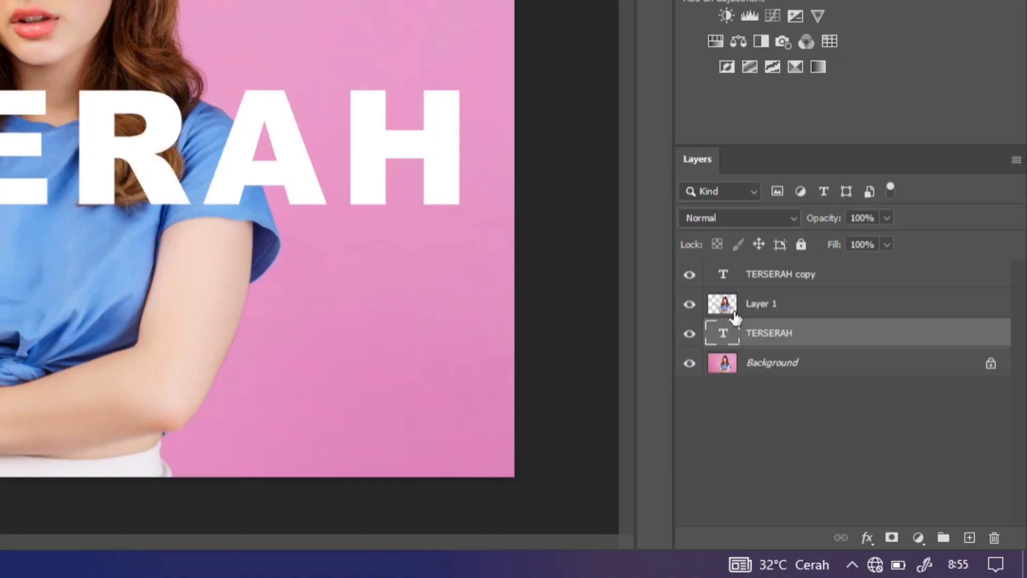
Add a white 15 px Stroke effect positioned Inside to the TERSERAH copy layer, trying the Outside position along the way
{"action": "left_click", "coordinate": [786, 281]}
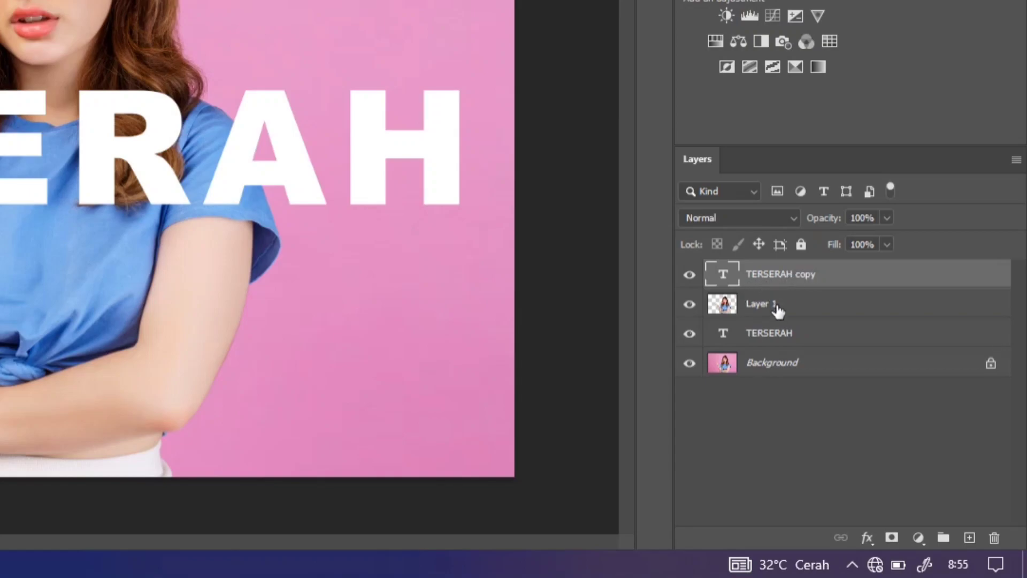
{"action": "left_click", "coordinate": [862, 539]}
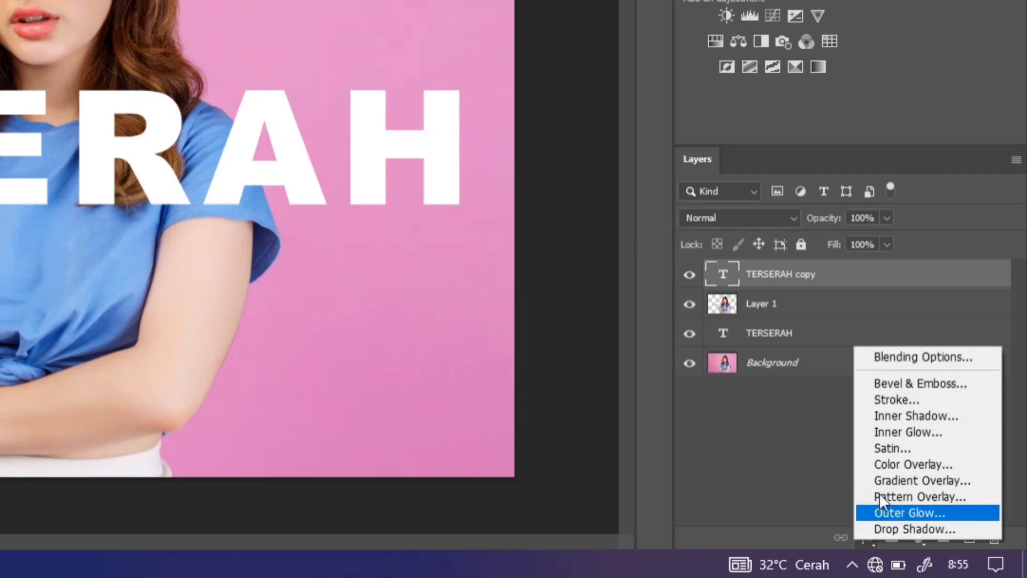
{"action": "left_click", "coordinate": [909, 399]}
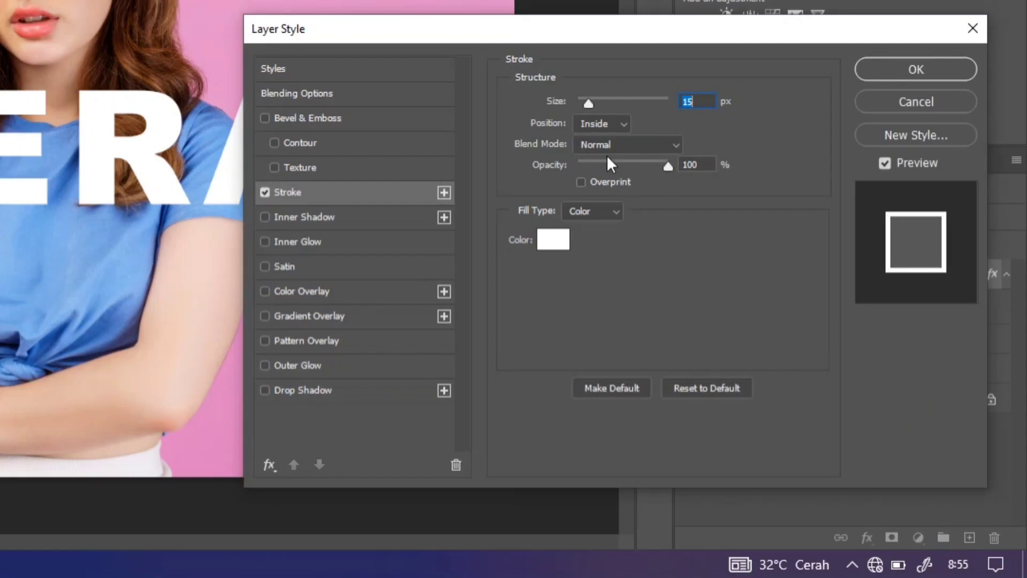
{"action": "left_click", "coordinate": [622, 124]}
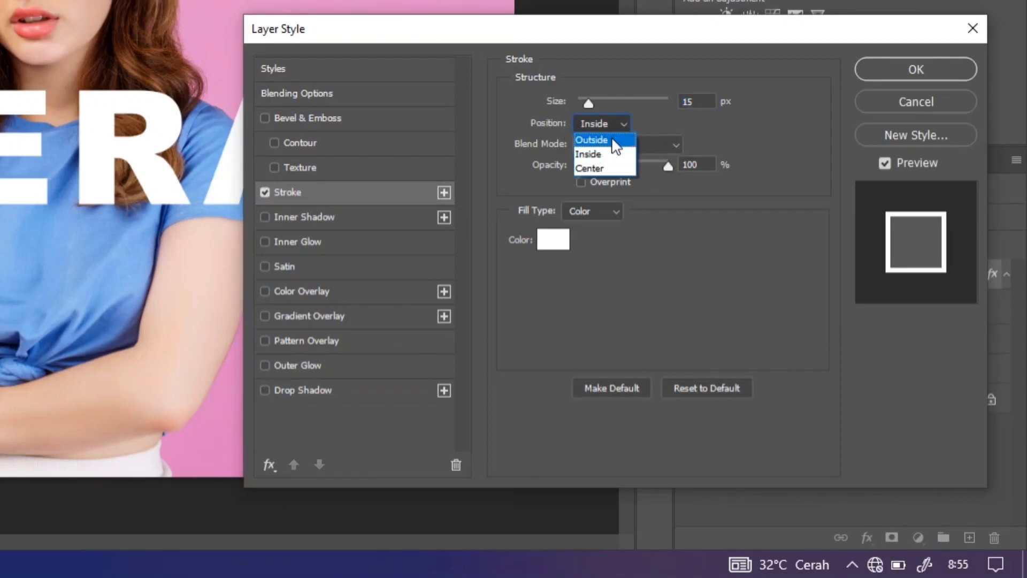
{"action": "left_click", "coordinate": [613, 140]}
{"action": "left_click", "coordinate": [621, 121]}
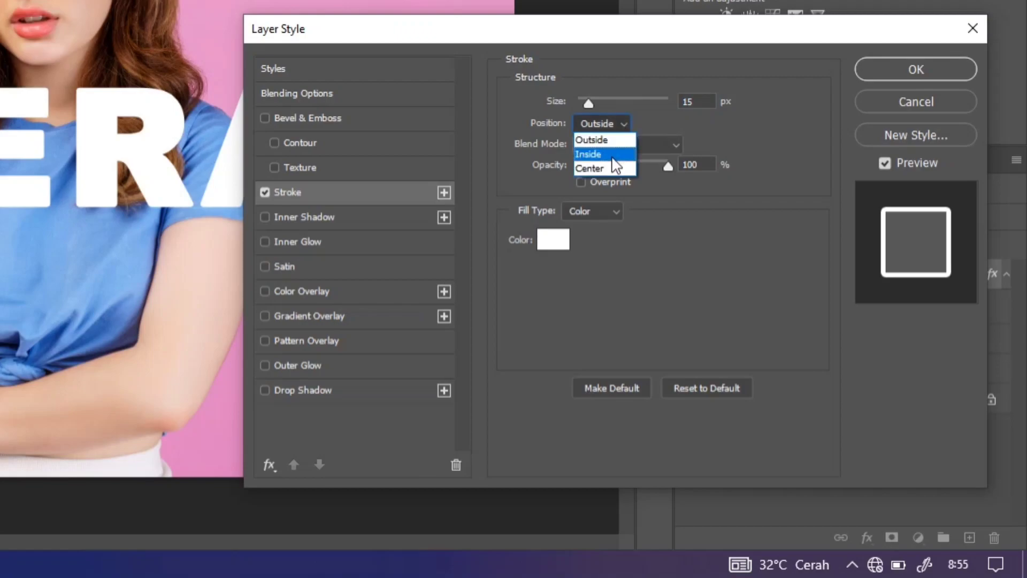
{"action": "left_click", "coordinate": [611, 154]}
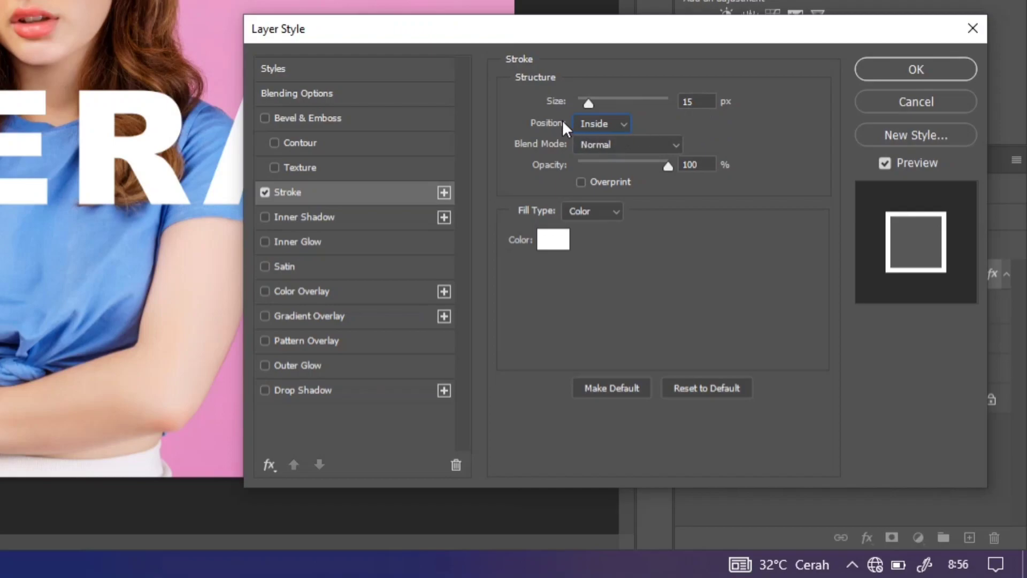
{"action": "left_click", "coordinate": [623, 124]}
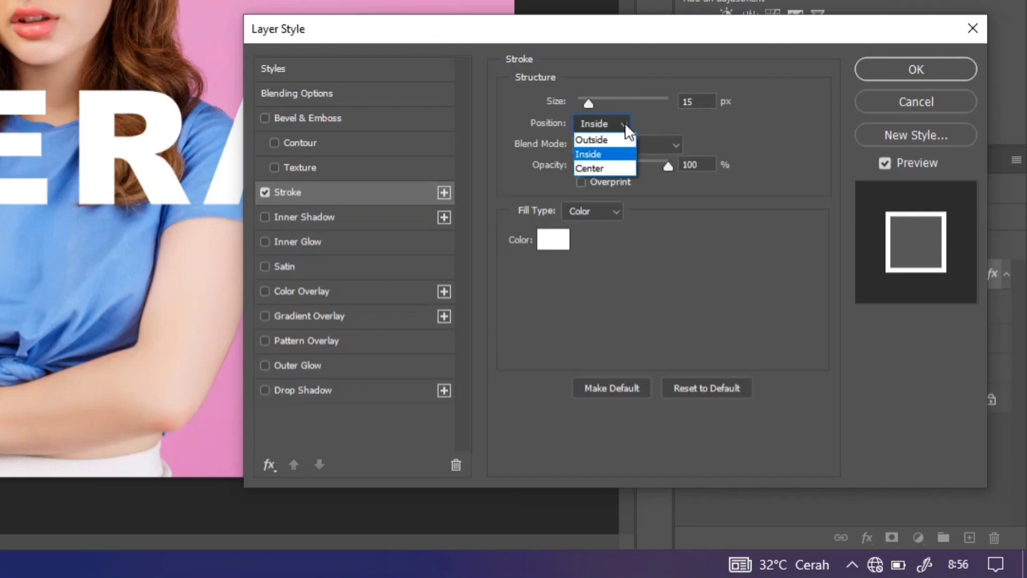
{"action": "left_click", "coordinate": [617, 153]}
{"action": "left_click", "coordinate": [943, 65]}
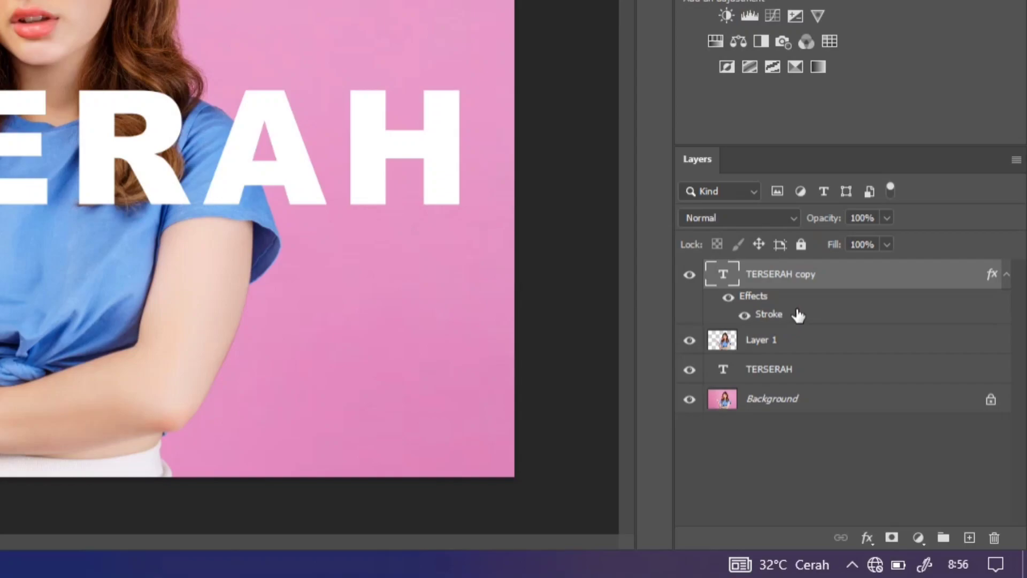
Reduce the TERSERAH copy layer's Fill to 0% so only its outline shows over the woman, and deselect the layer
{"action": "left_click", "coordinate": [887, 244]}
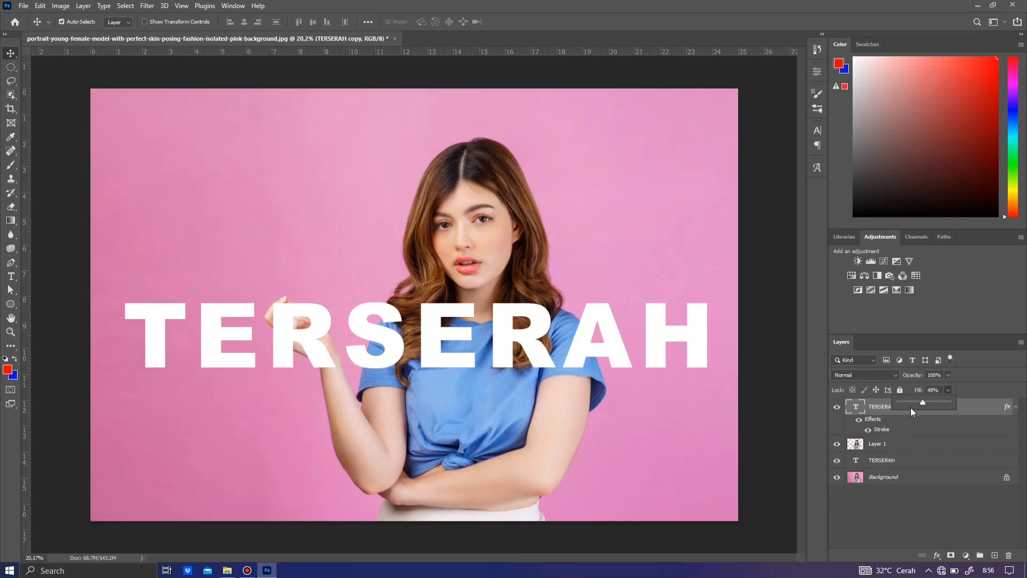
{"action": "left_click_drag", "start_coordinate": [912, 410], "coordinate": [889, 410]}
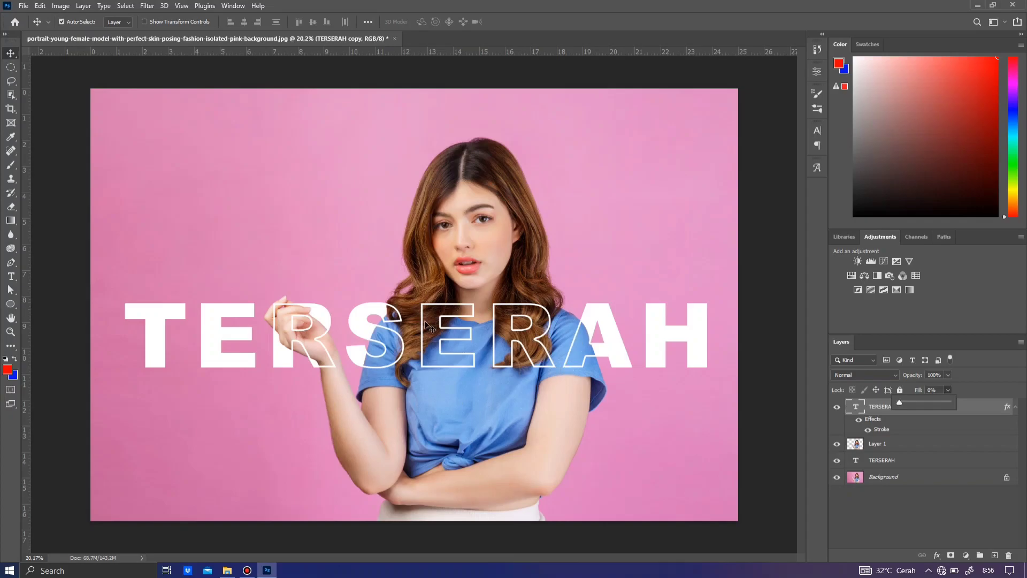
{"action": "left_click", "coordinate": [883, 502]}
{"action": "left_click", "coordinate": [882, 501]}
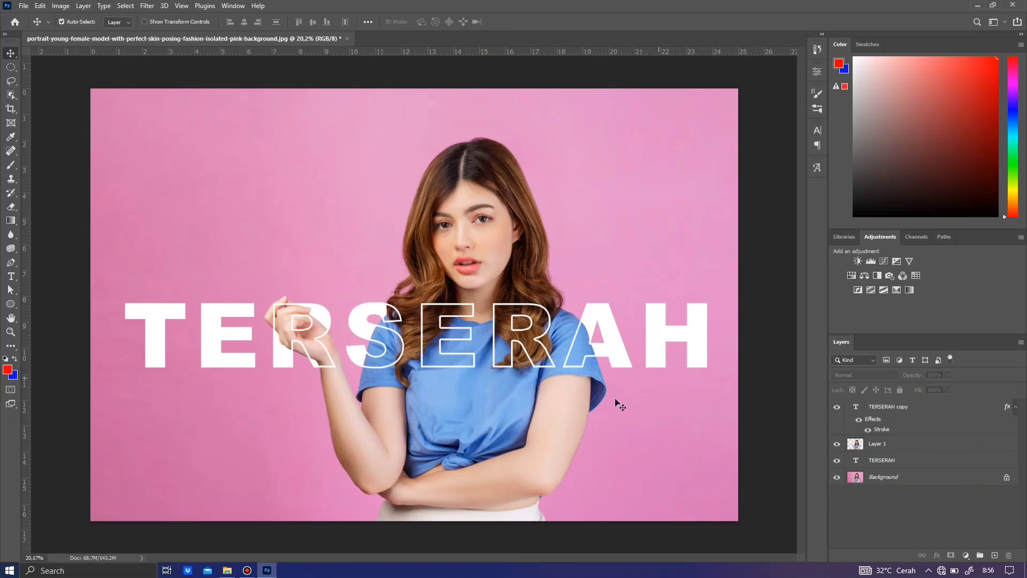
Select the TERSERAH copy and TERSERAH layers together and move them slightly down across the woman's chest
{"action": "left_click", "coordinate": [883, 410]}
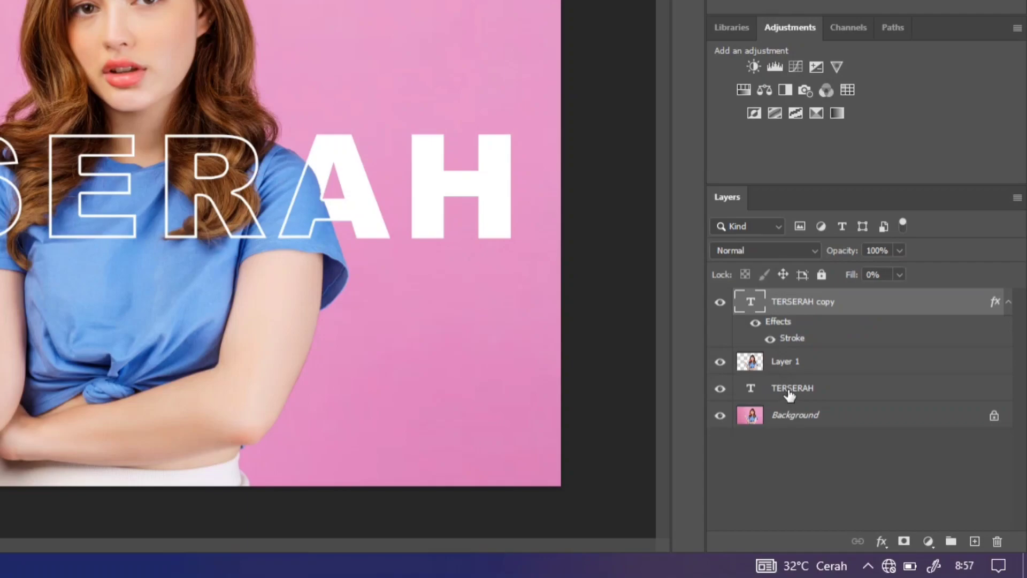
{"action": "key", "text": "ctrl"}
{"action": "left_click", "coordinate": [801, 392], "text": "ctrl"}
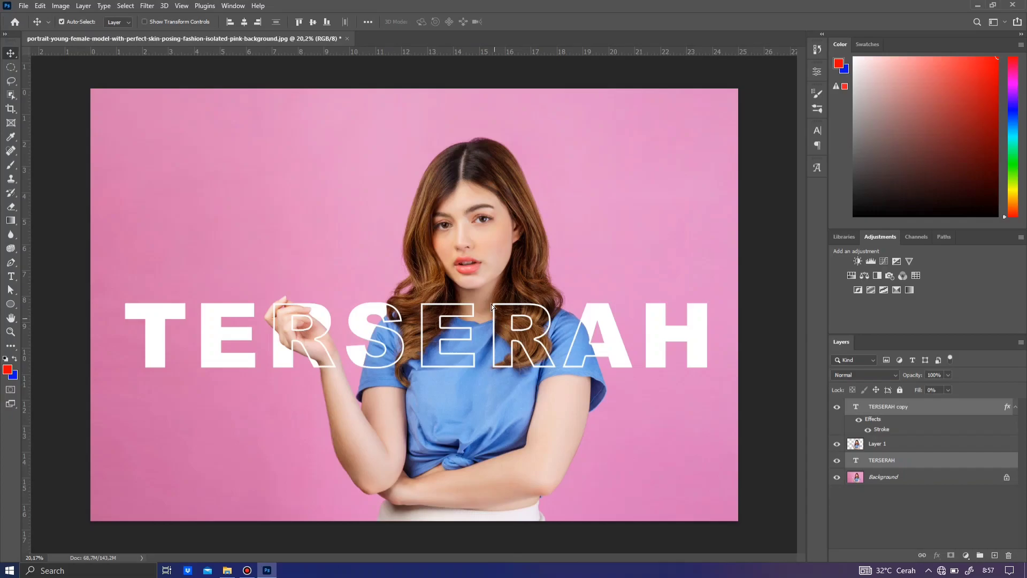
{"action": "left_click_drag", "start_coordinate": [493, 305], "coordinate": [481, 335]}
{"action": "left_click_drag", "start_coordinate": [509, 318], "coordinate": [499, 341]}
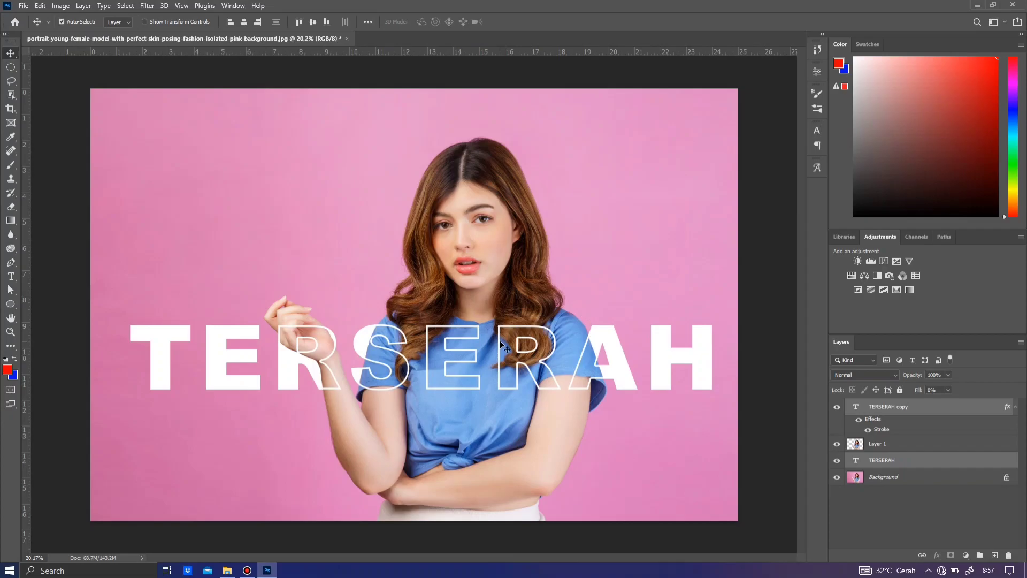
{"action": "left_click", "coordinate": [678, 459]}
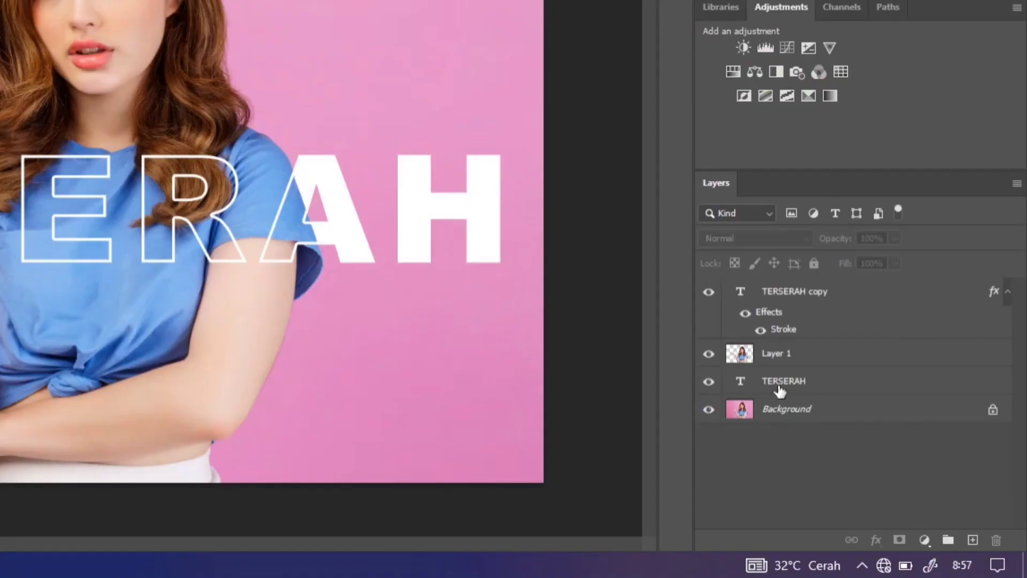
Duplicate the solid and outlined TERSERAH layers and move the two duplicates together straight up over the woman's face as a second line
{"action": "left_click", "coordinate": [884, 461]}
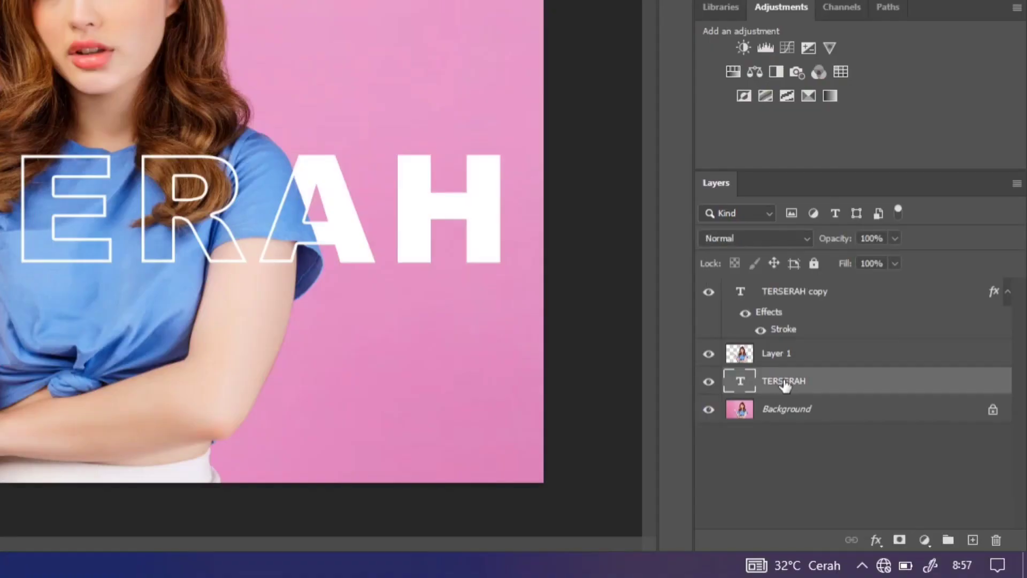
{"action": "key", "text": "ctrl+j"}
{"action": "left_click", "coordinate": [795, 297]}
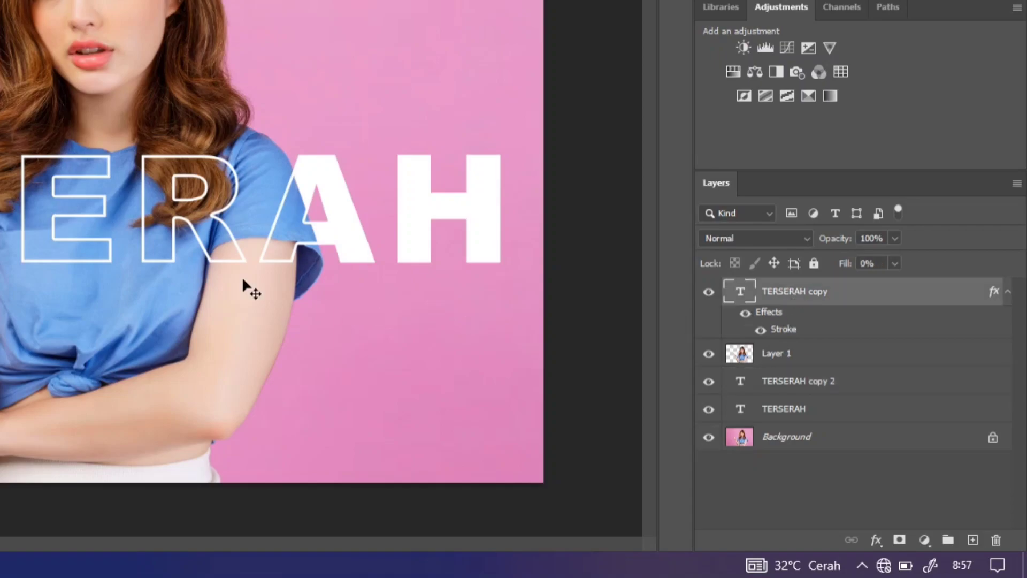
{"action": "key", "text": "ctrl+j"}
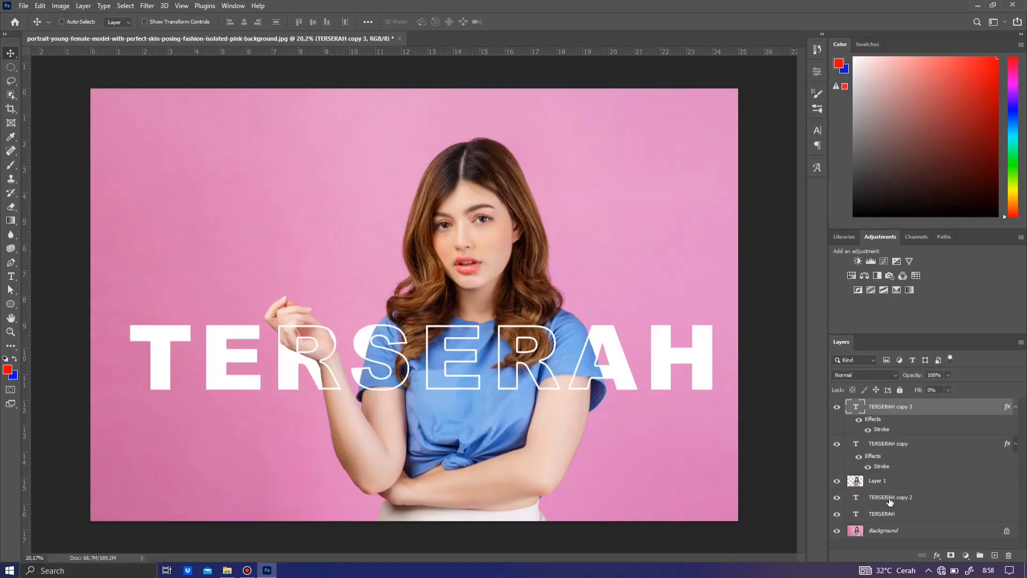
{"action": "left_click", "coordinate": [797, 451], "text": "ctrl"}
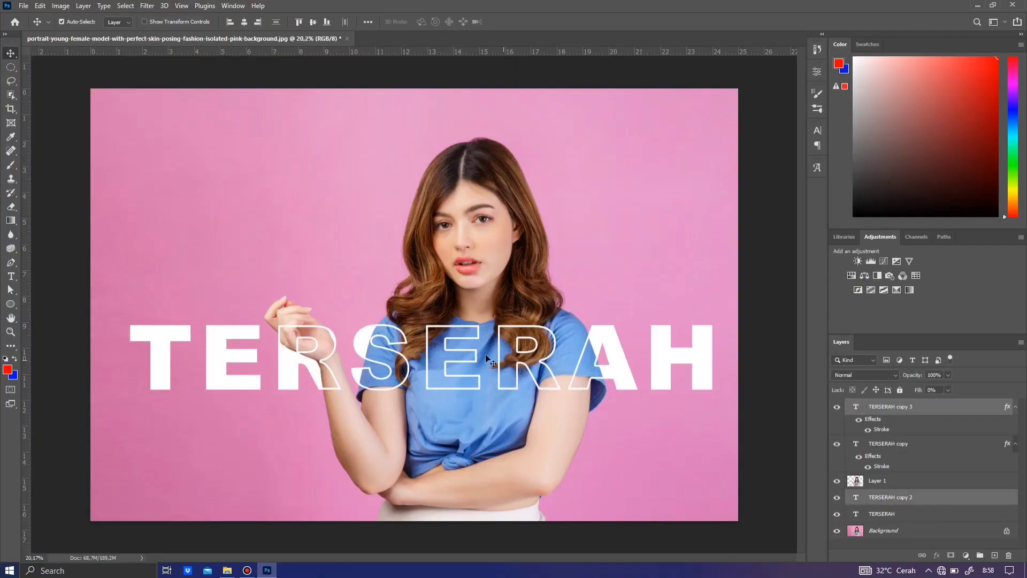
{"action": "left_click_drag", "start_coordinate": [458, 328], "coordinate": [462, 237]}
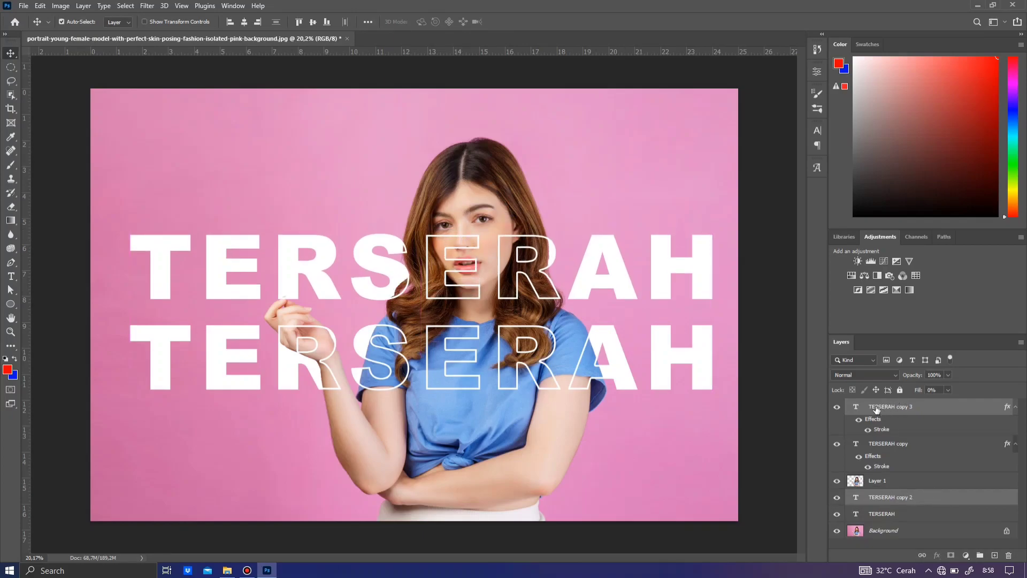
Select the TERSERAH and TERSERAH copy layers together and move them about 1.6 in straight down
{"action": "left_click", "coordinate": [891, 514]}
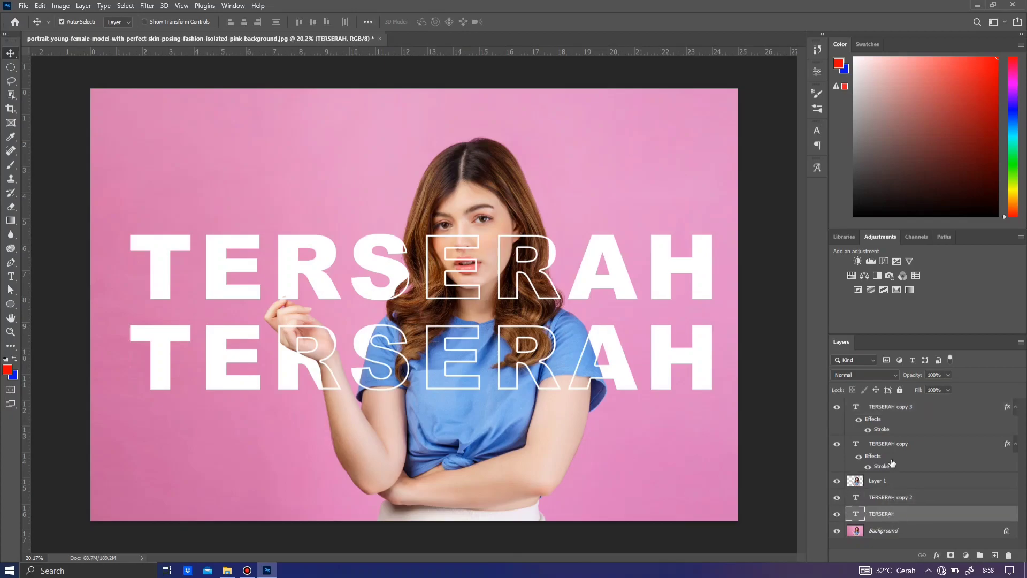
{"action": "left_click", "coordinate": [892, 449]}
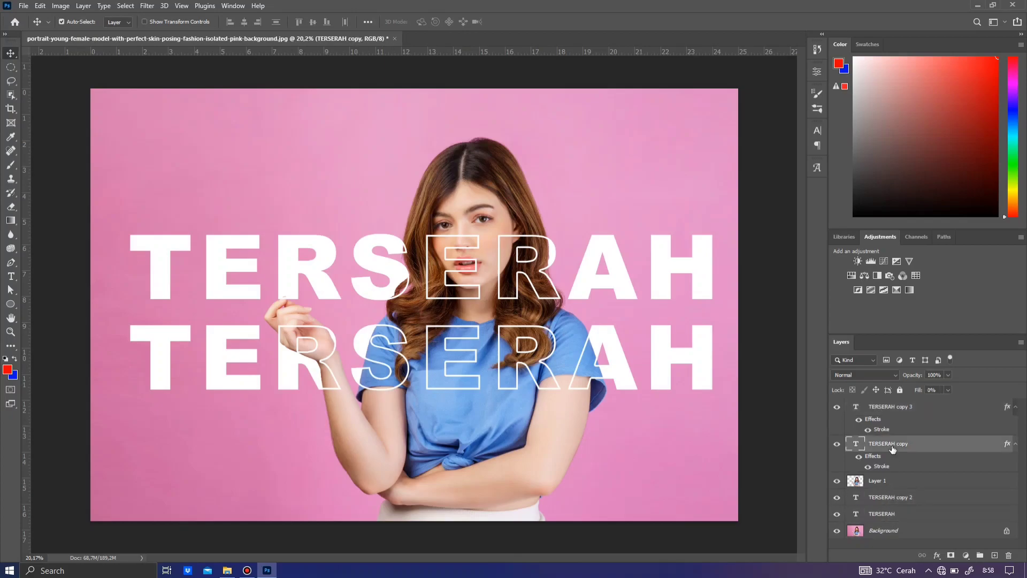
{"action": "left_click", "coordinate": [881, 515], "text": "ctrl"}
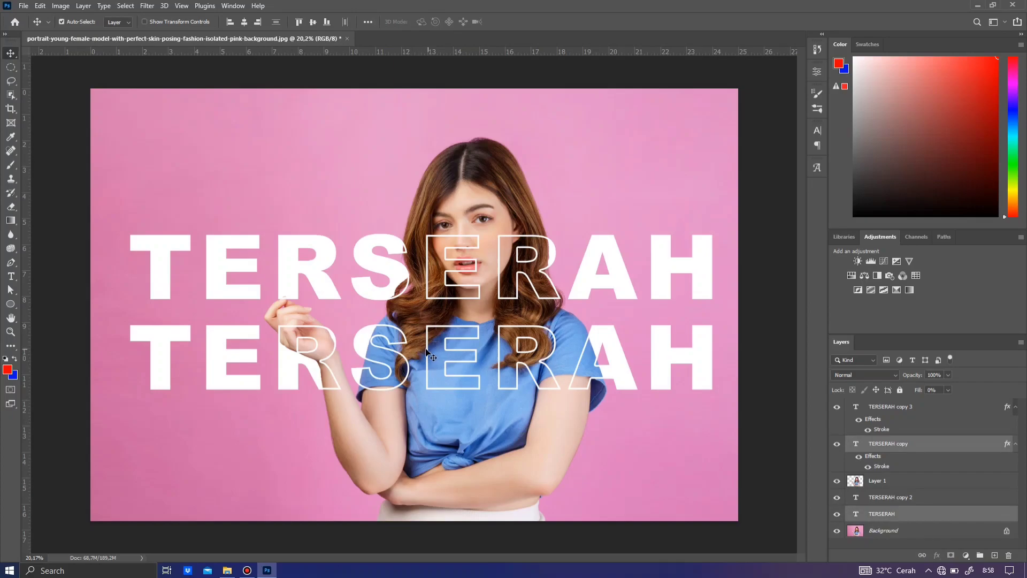
{"action": "left_click_drag", "start_coordinate": [427, 354], "coordinate": [427, 396]}
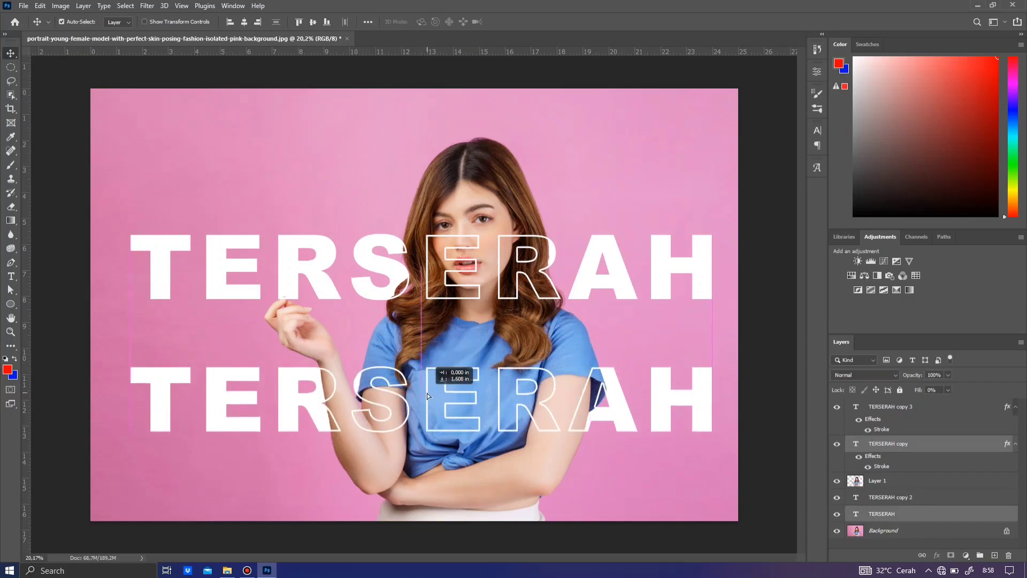
{"action": "left_click", "coordinate": [880, 408]}
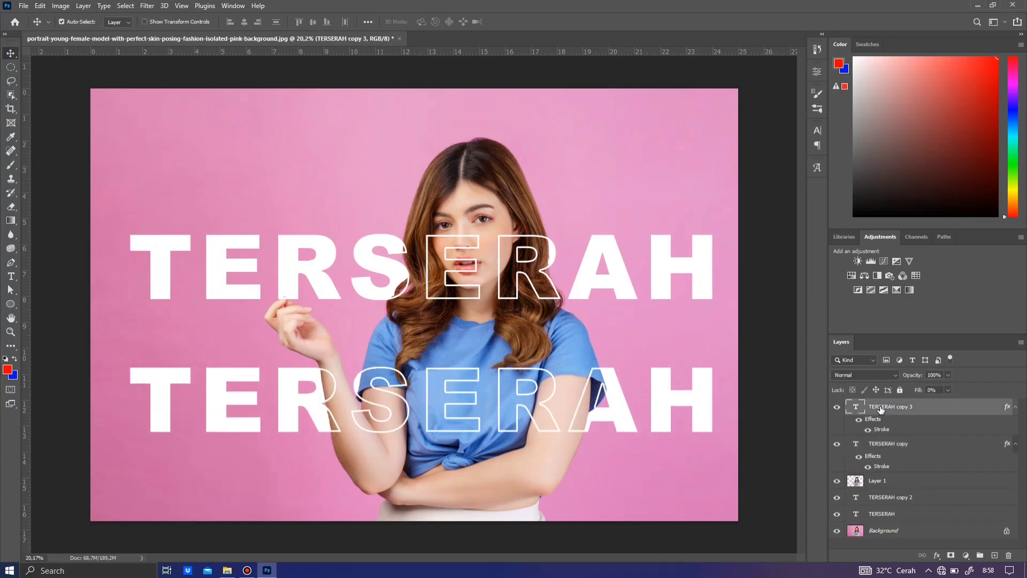
{"action": "left_click", "coordinate": [886, 499], "text": "ctrl"}
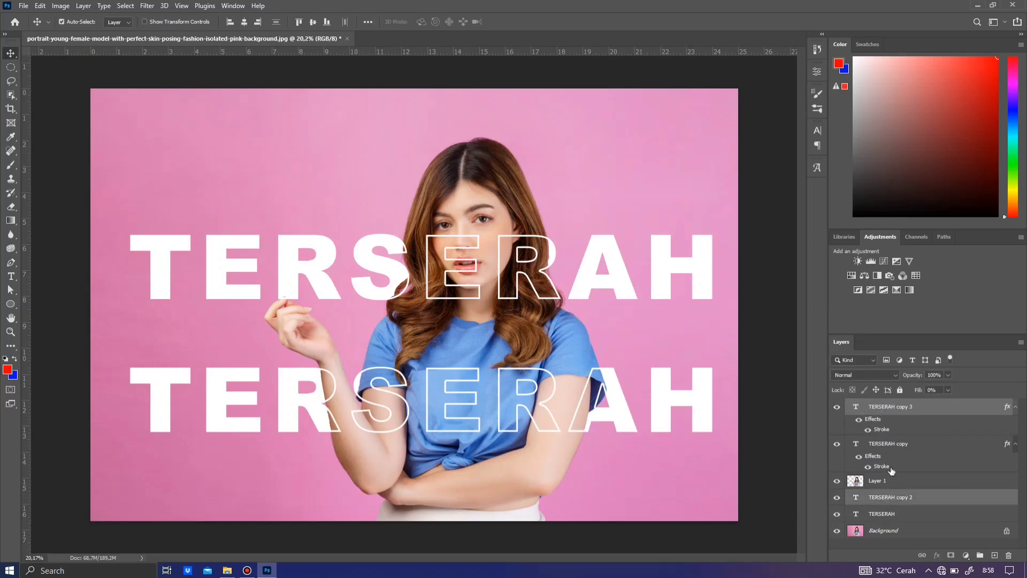
{"action": "left_click", "coordinate": [887, 444]}
{"action": "left_click", "coordinate": [883, 514], "text": "ctrl"}
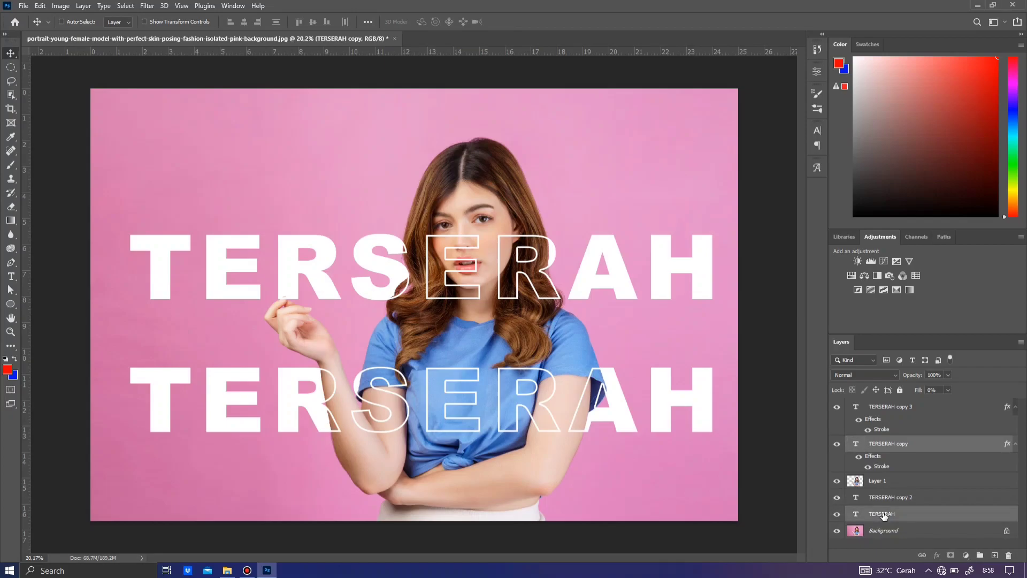
Move TERSERAH copy 3 and TERSERAH copy 2 together down below the woman's face, just above the lower text line, and deselect them
{"action": "left_click", "coordinate": [889, 410]}
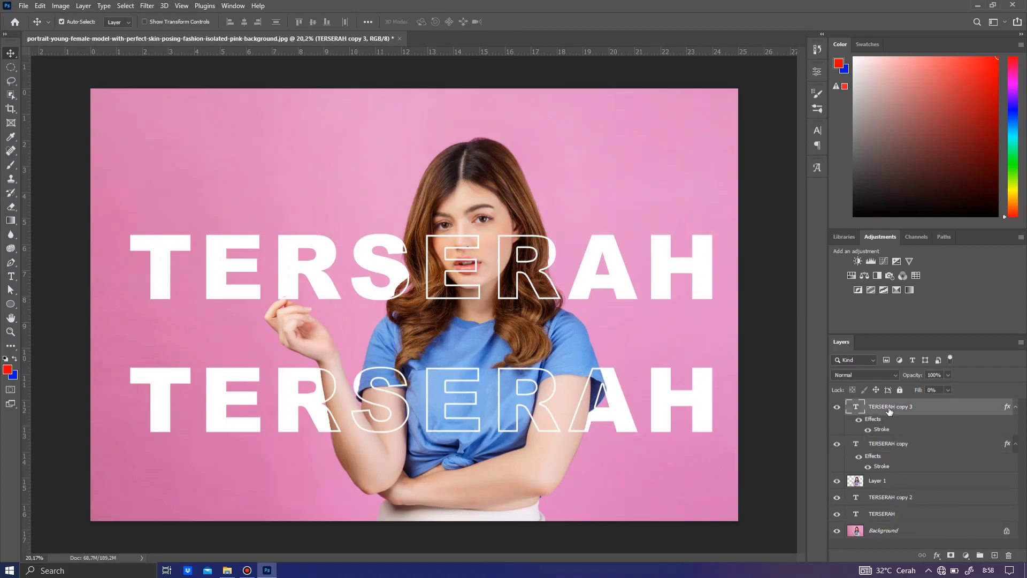
{"action": "left_click", "coordinate": [885, 500], "text": "ctrl"}
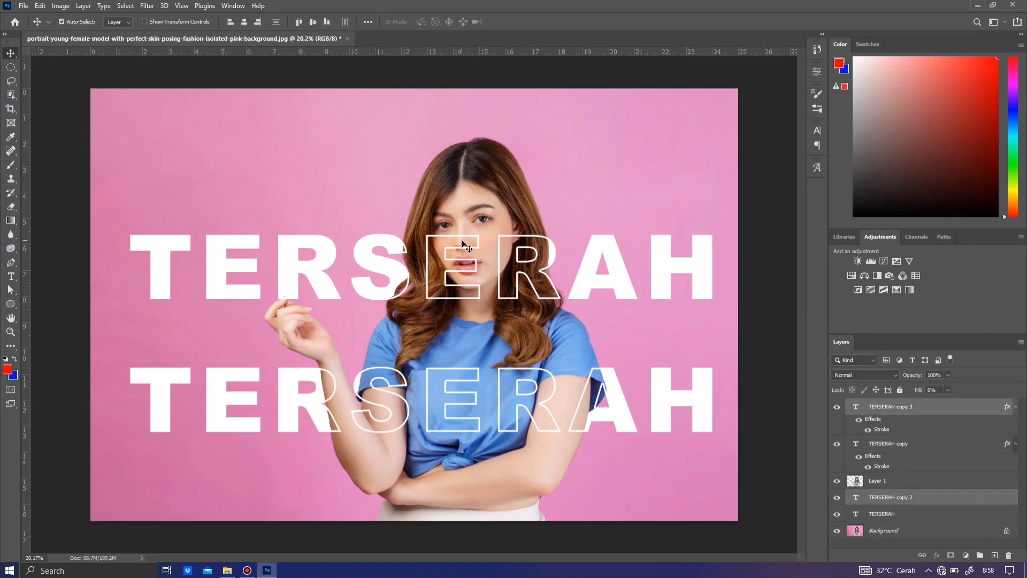
{"action": "left_click_drag", "start_coordinate": [460, 239], "coordinate": [461, 288]}
{"action": "left_click", "coordinate": [685, 477]}
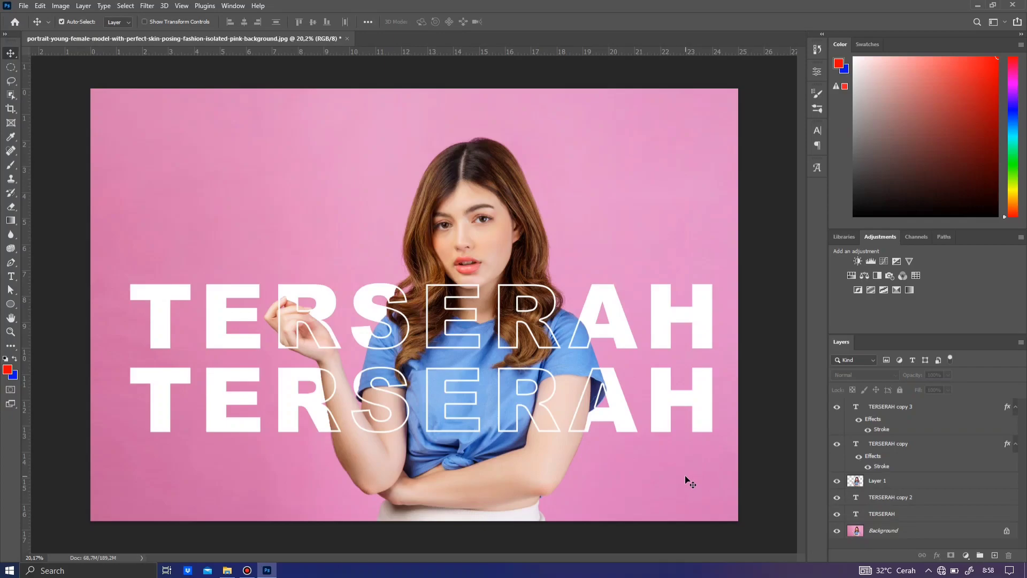